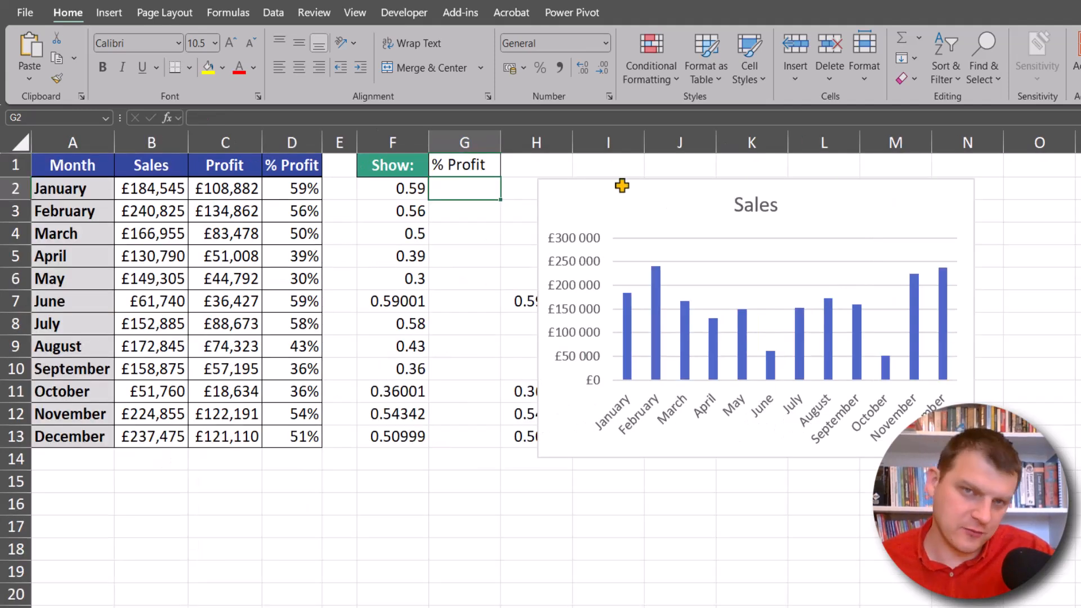
# Review the Sales chart and the notes describing the OFFSET function and its arguments, and clear the notes from the sheet
pyautogui.click(622, 186)
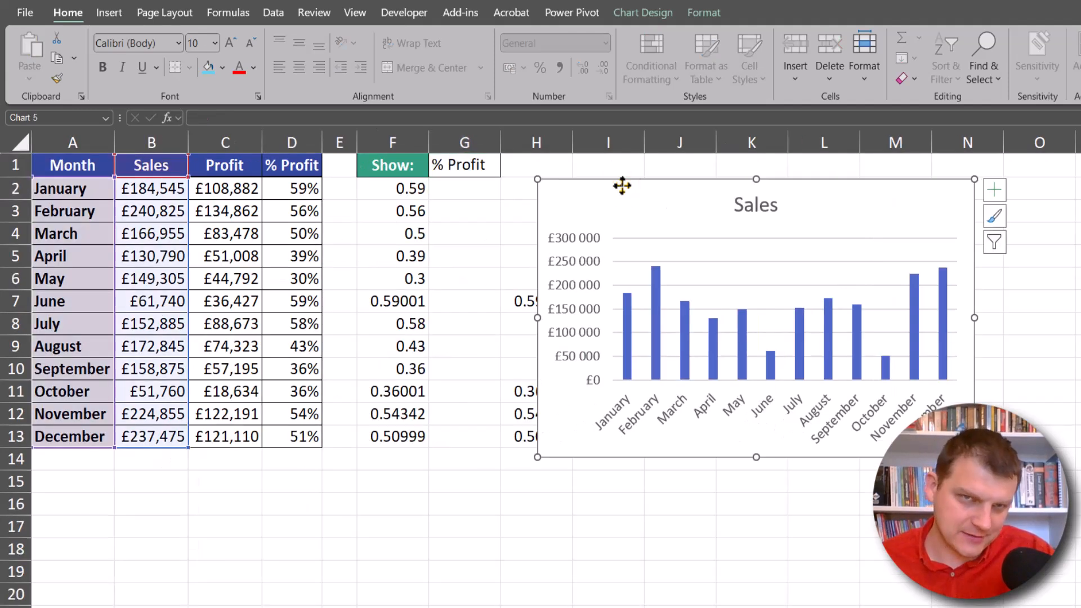
pyautogui.click(475, 191)
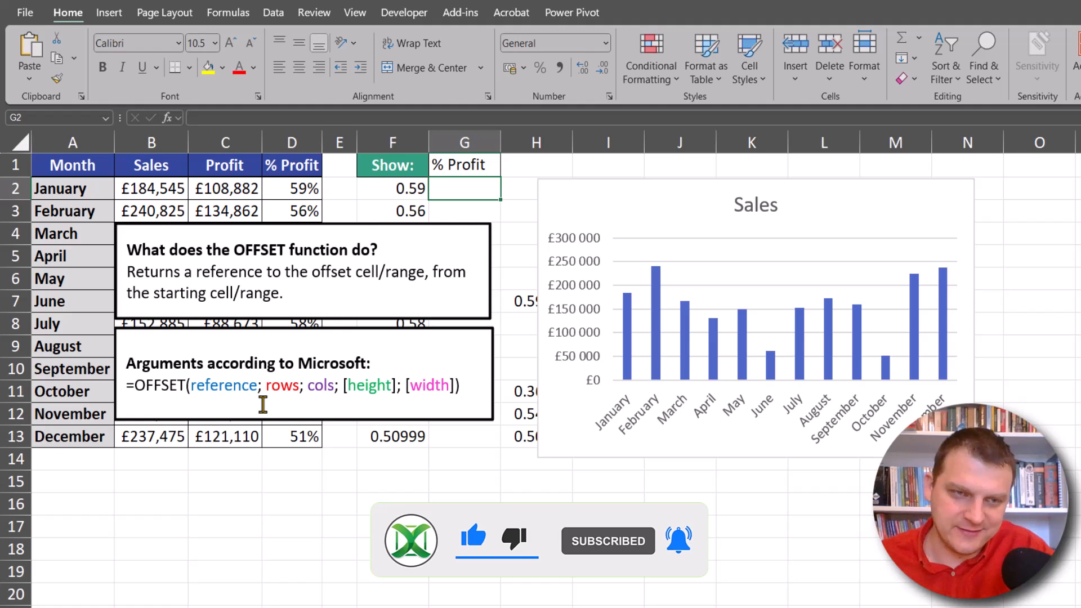
pyautogui.doubleClick(253, 388)
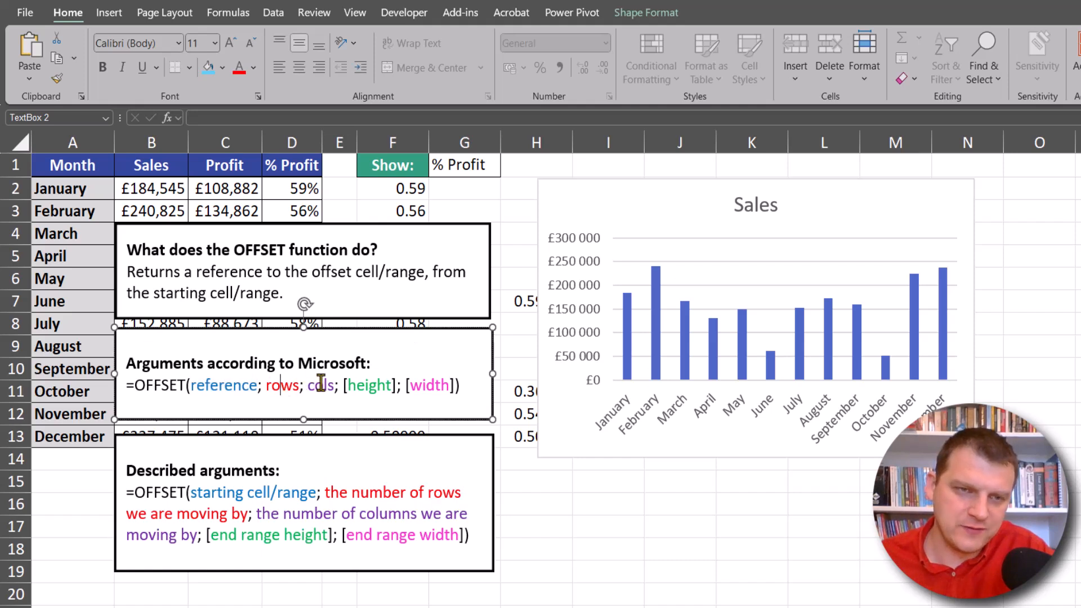
pyautogui.click(324, 385)
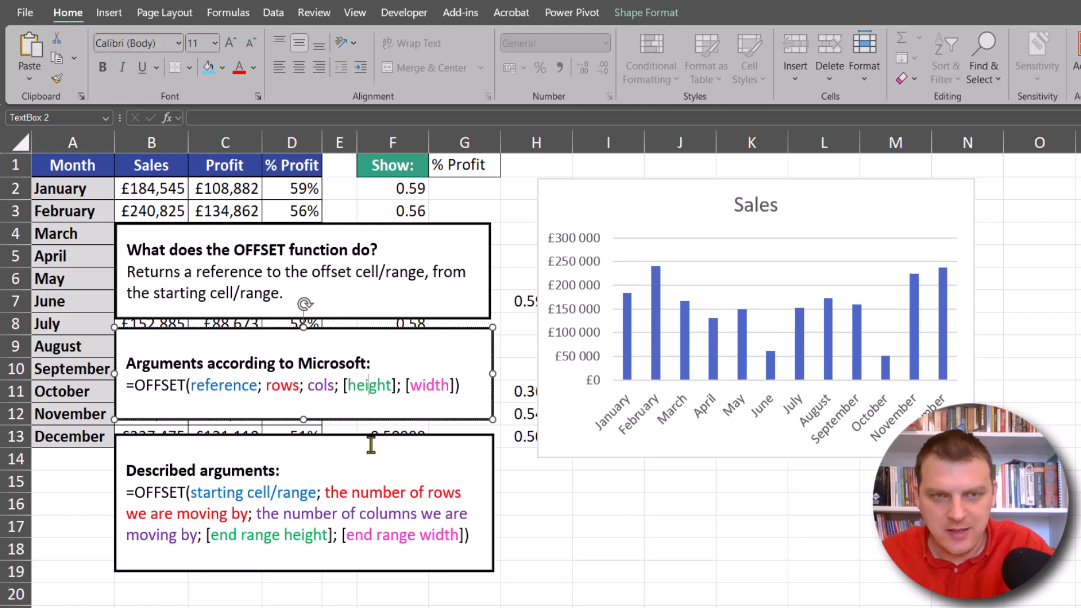
pyautogui.click(221, 399)
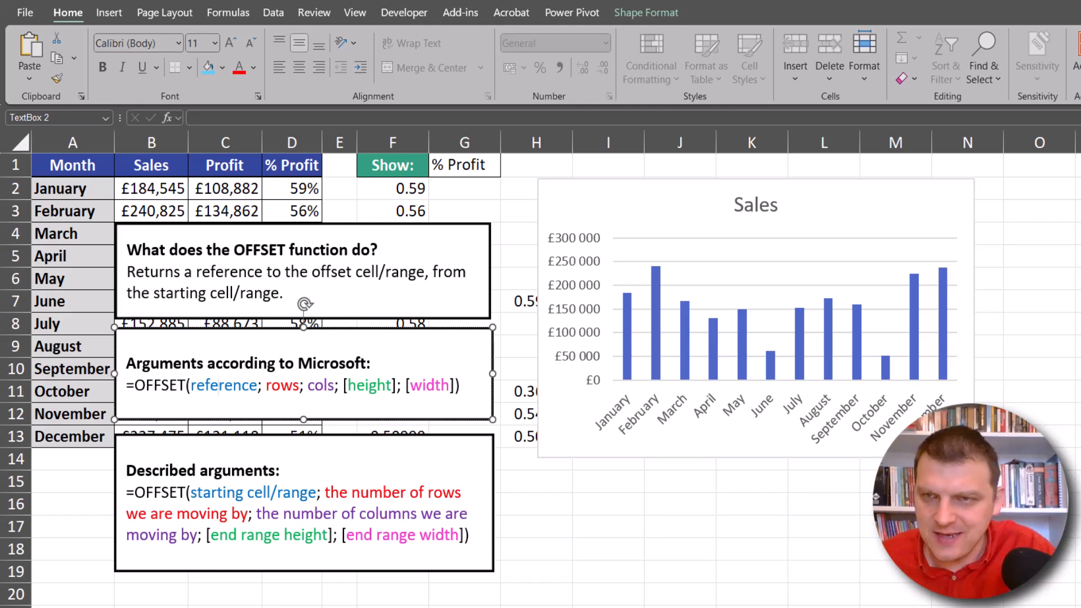
pyautogui.hotkey('ctrl', 'z')
pyautogui.hotkey('ctrl', 'z')
pyautogui.hotkey('ctrl', 'z')
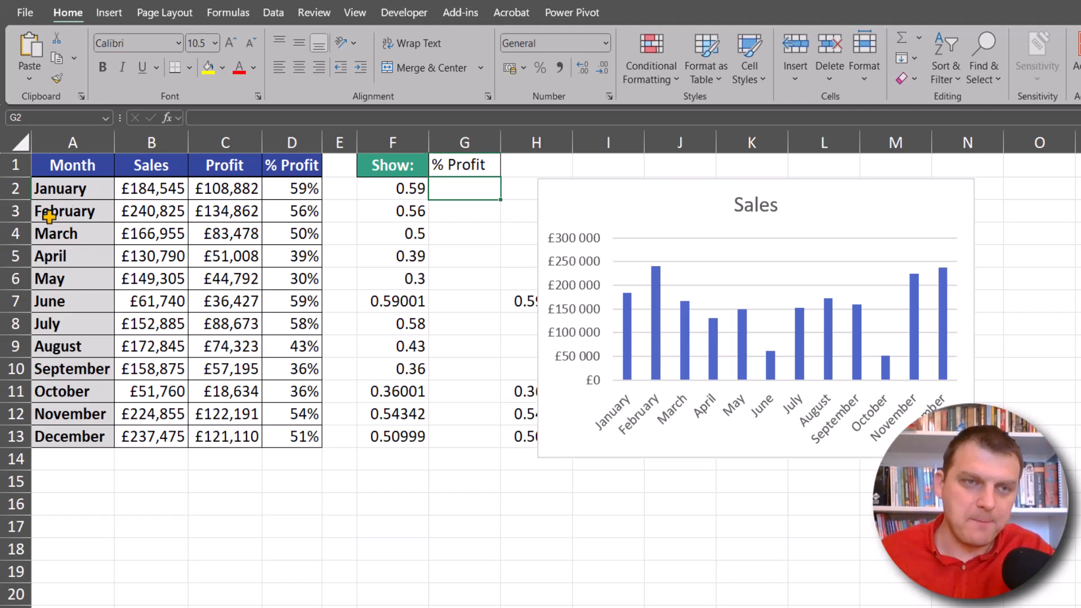
# Examine the Sales, Profit, % Profit and Month data in rows 2 to 13
pyautogui.moveTo(156, 187); pyautogui.dragTo(148, 431)
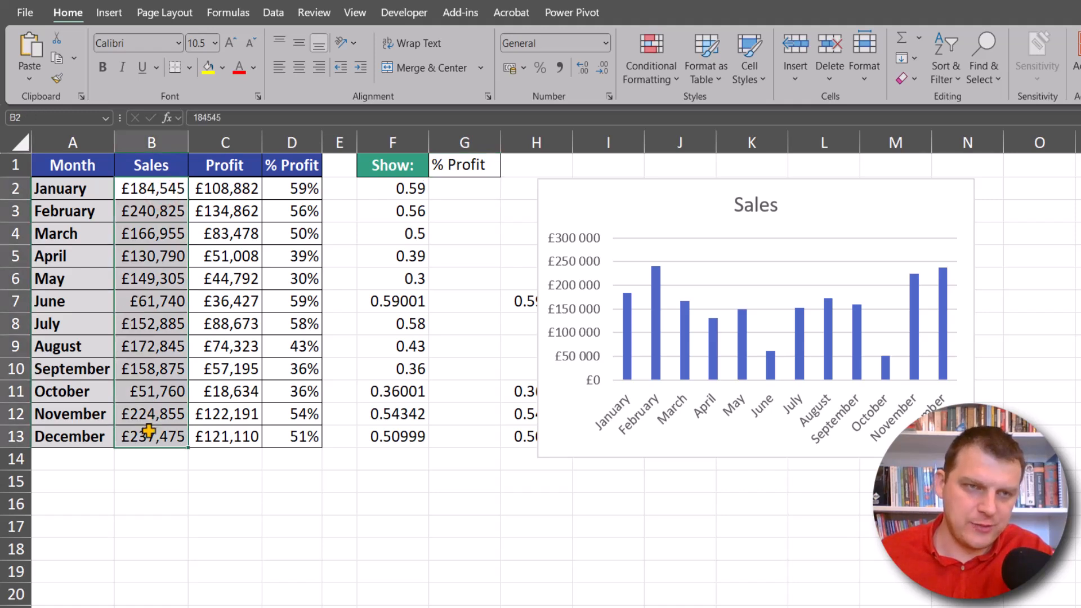
pyautogui.moveTo(230, 190); pyautogui.dragTo(222, 436)
pyautogui.moveTo(299, 188); pyautogui.dragTo(299, 431)
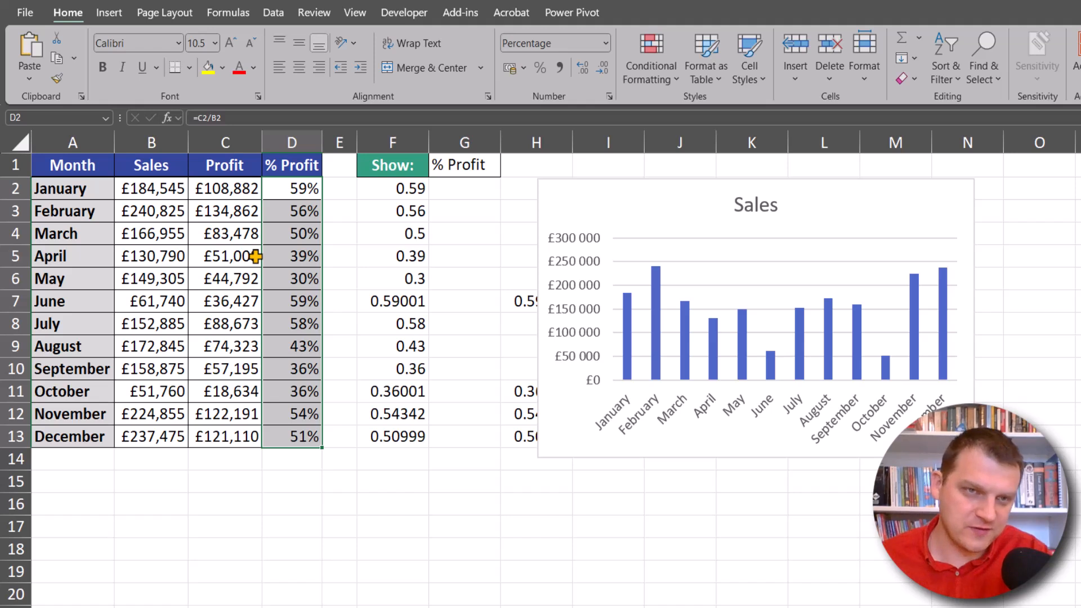
pyautogui.moveTo(86, 195); pyautogui.dragTo(102, 432)
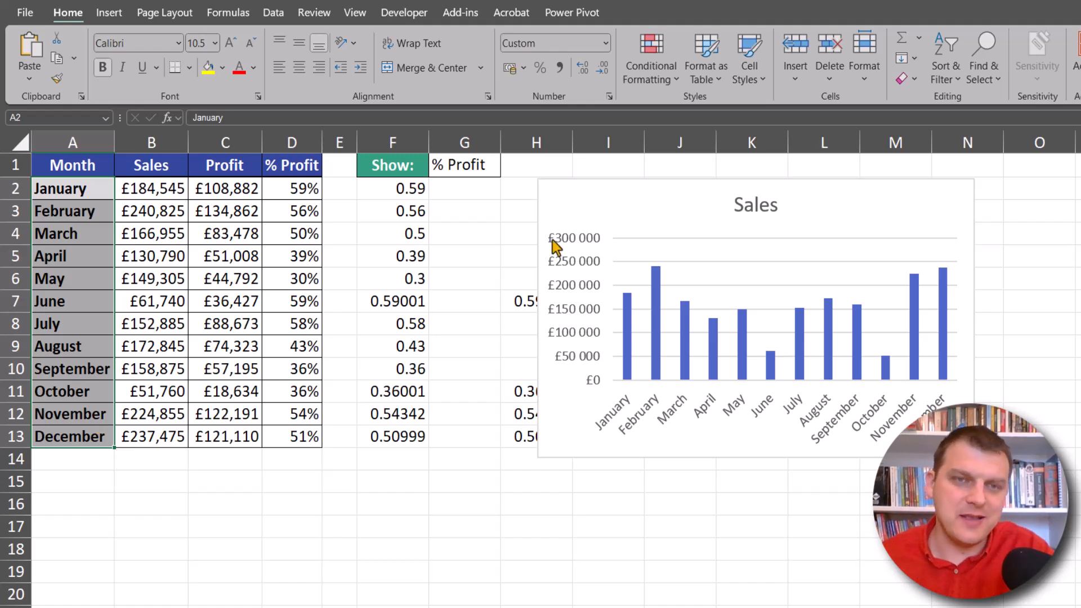
# Start an OFFSET formula in G2 with the absolute month range $A$2:$A$13 as reference and 0 as the rows offset
pyautogui.click(448, 192)
pyautogui.write('=off')
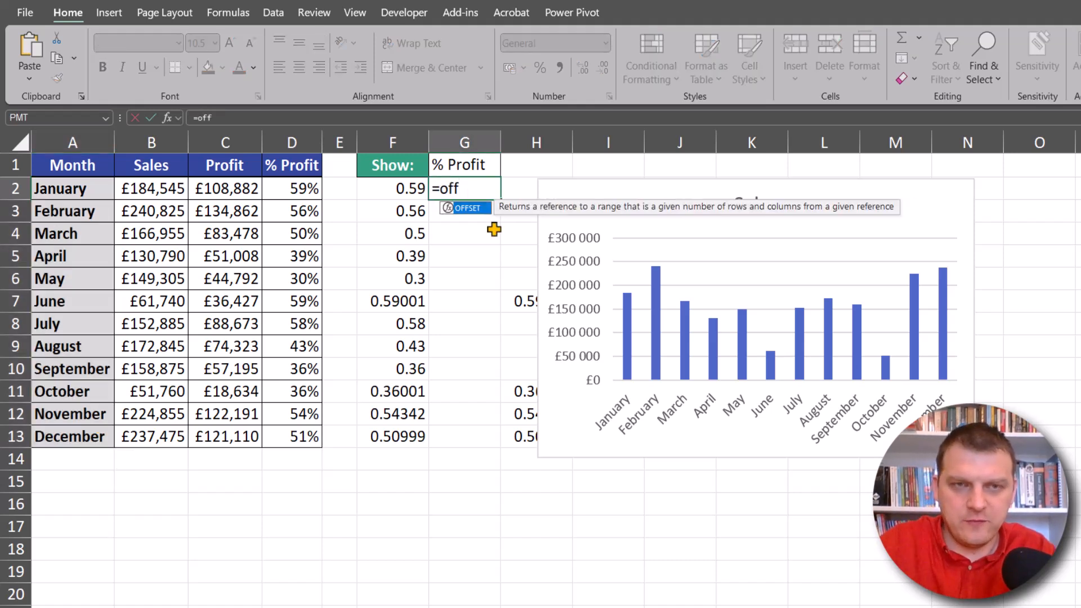
pyautogui.press('Tab')
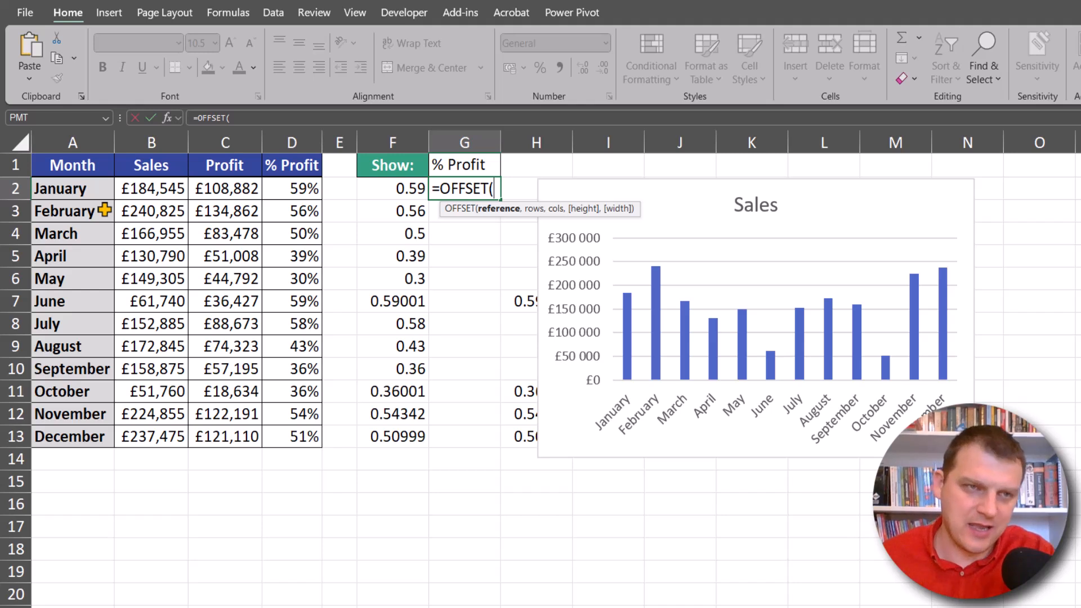
pyautogui.moveTo(87, 190); pyautogui.dragTo(82, 432)
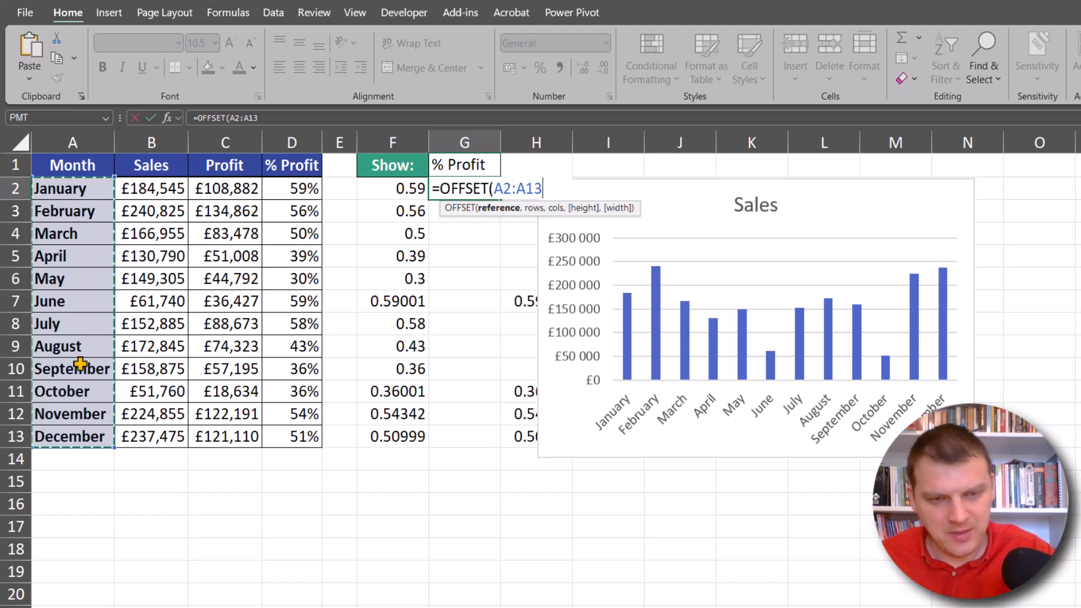
pyautogui.press('F4')
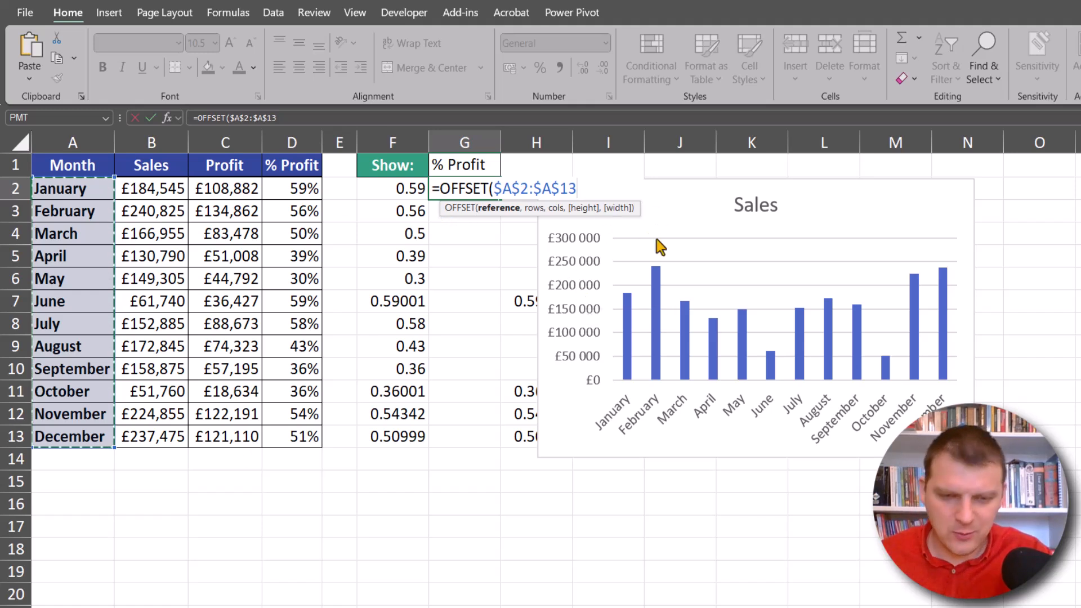
pyautogui.write(',')
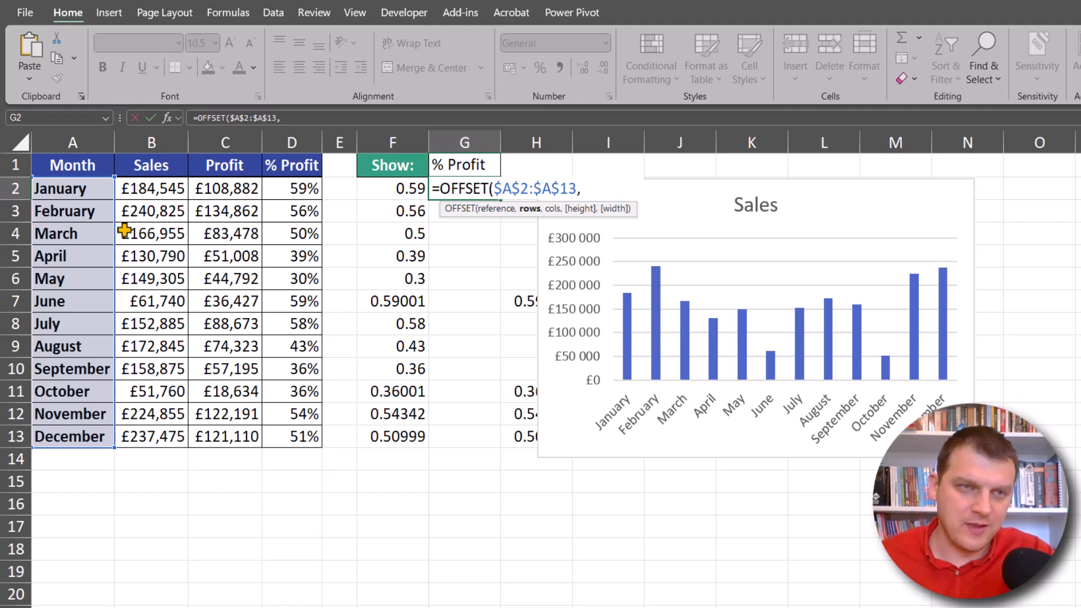
pyautogui.moveTo(114, 203)
pyautogui.mouseDown()
pyautogui.moveTo(150, 217)
pyautogui.moveTo(284, 217)
pyautogui.moveTo(80, 222)
pyautogui.moveTo(248, 230)
pyautogui.moveTo(306, 212)
pyautogui.moveTo(104, 220)
pyautogui.mouseUp()
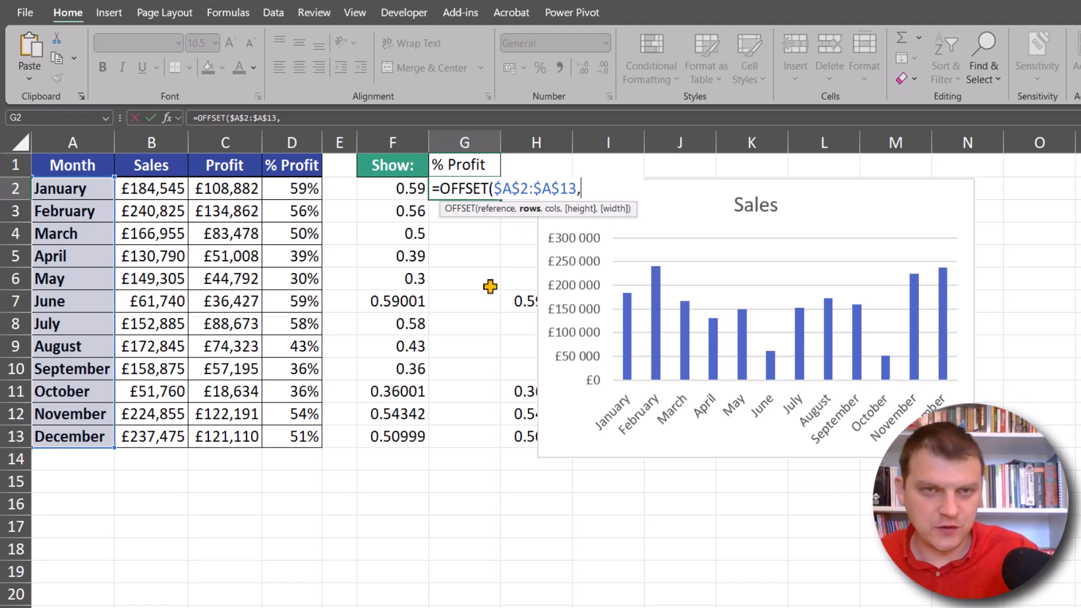
pyautogui.write(',0,')
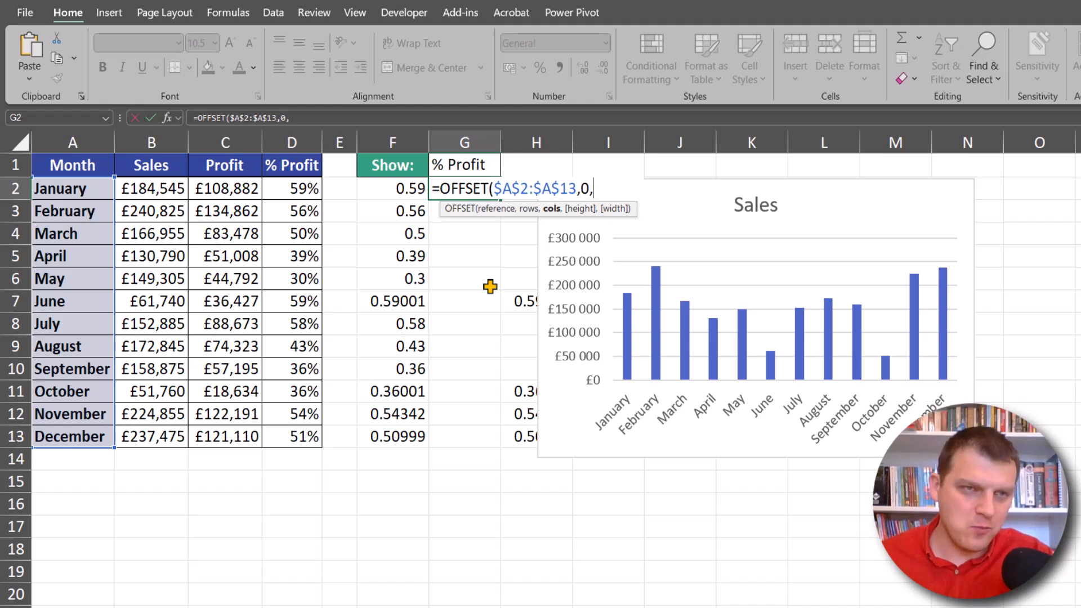
pyautogui.moveTo(113, 212); pyautogui.dragTo(86, 221)
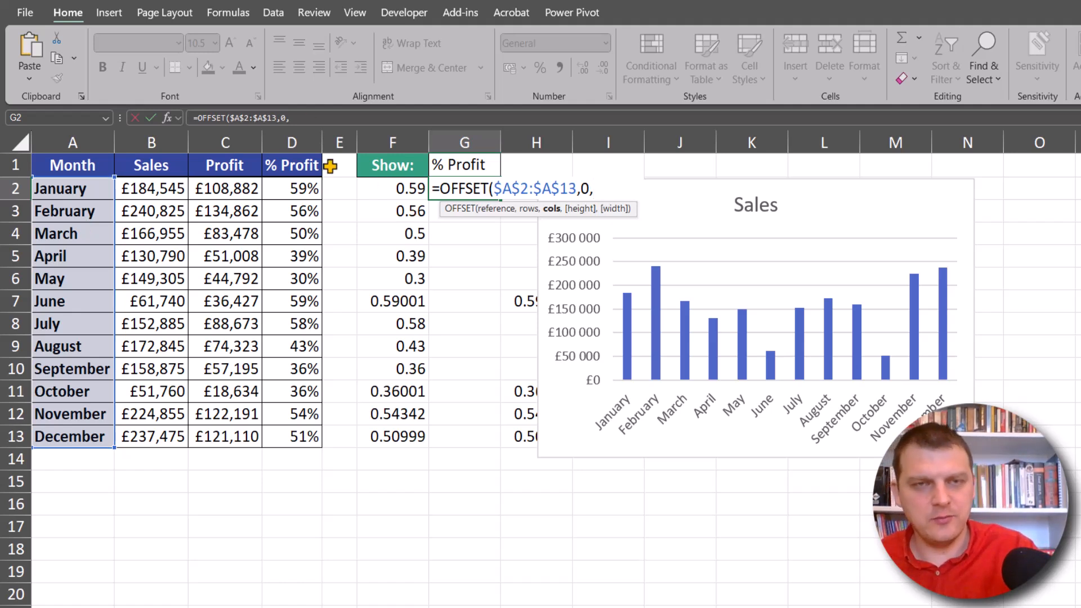
pyautogui.moveTo(491, 160); pyautogui.dragTo(532, 167)
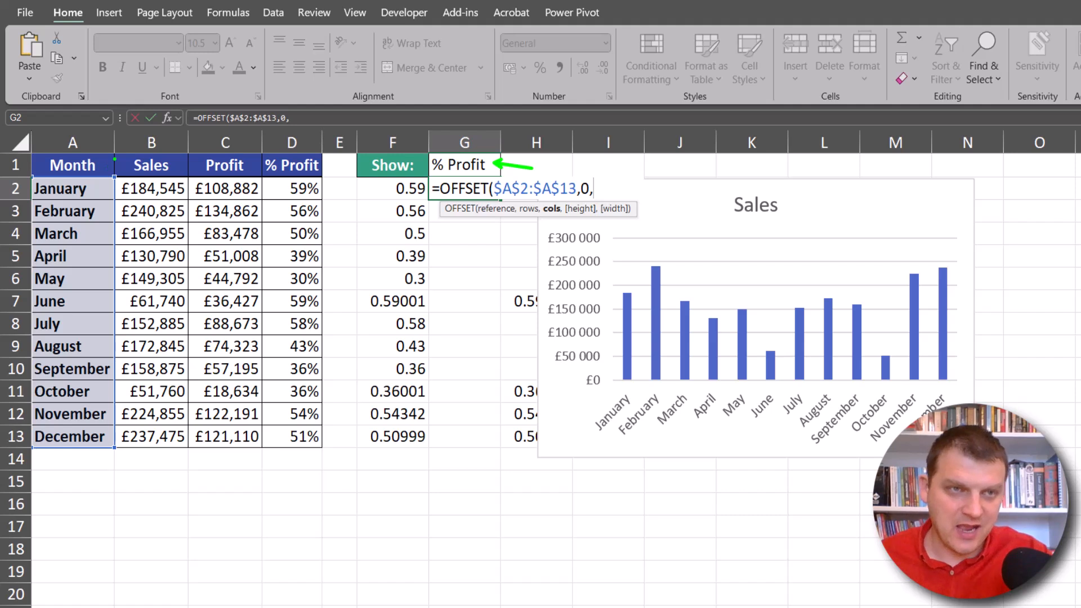
pyautogui.moveTo(113, 150); pyautogui.dragTo(326, 181)
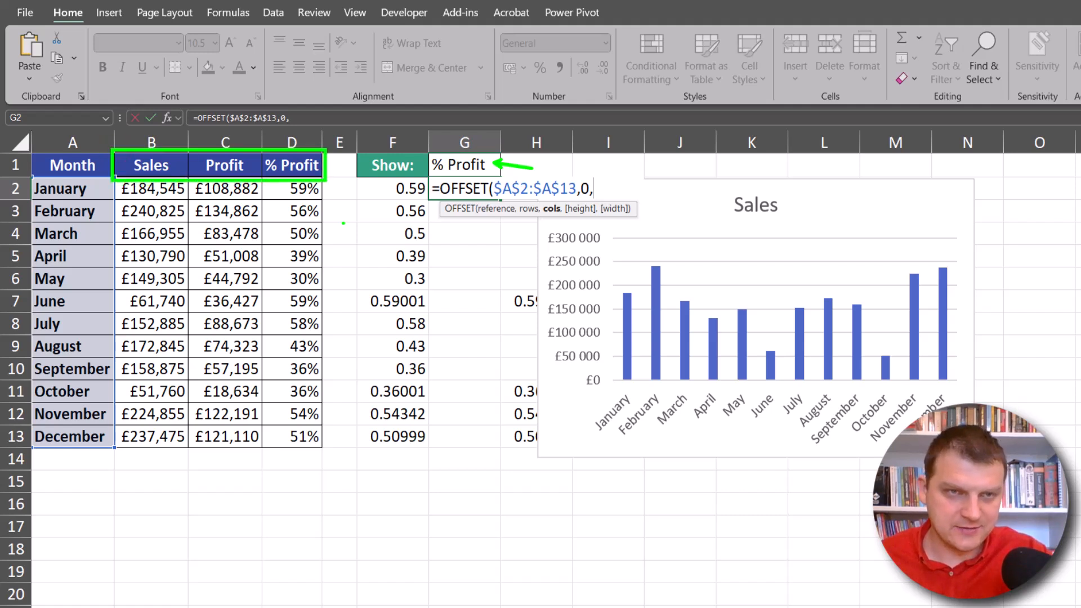
pyautogui.press('Escape')
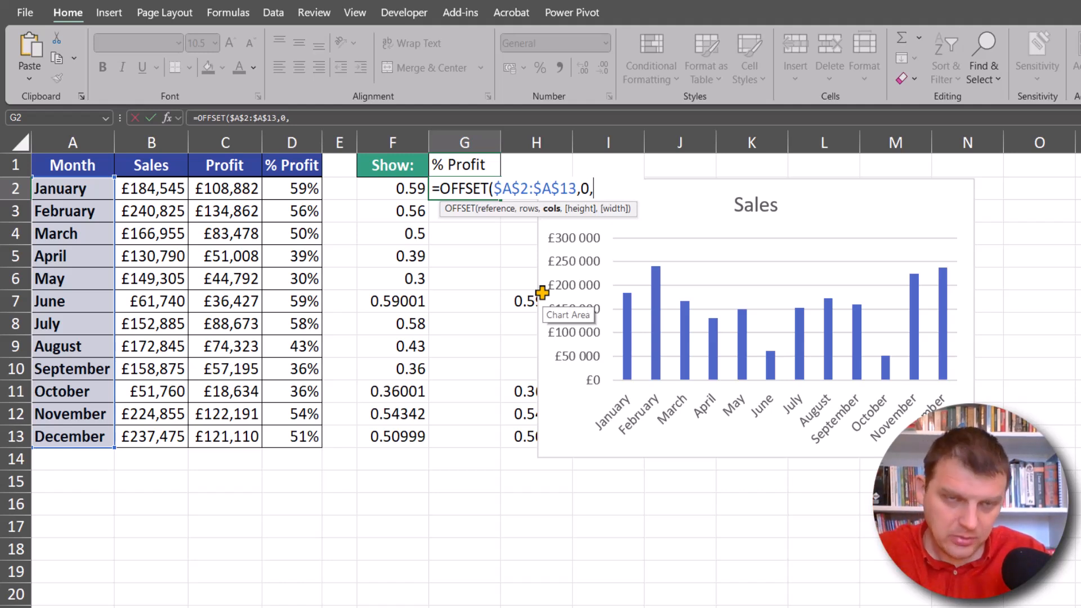
# Nest a MATCH function as the columns offset, with the absolute cell $G$1 as its lookup value
pyautogui.write('ma')
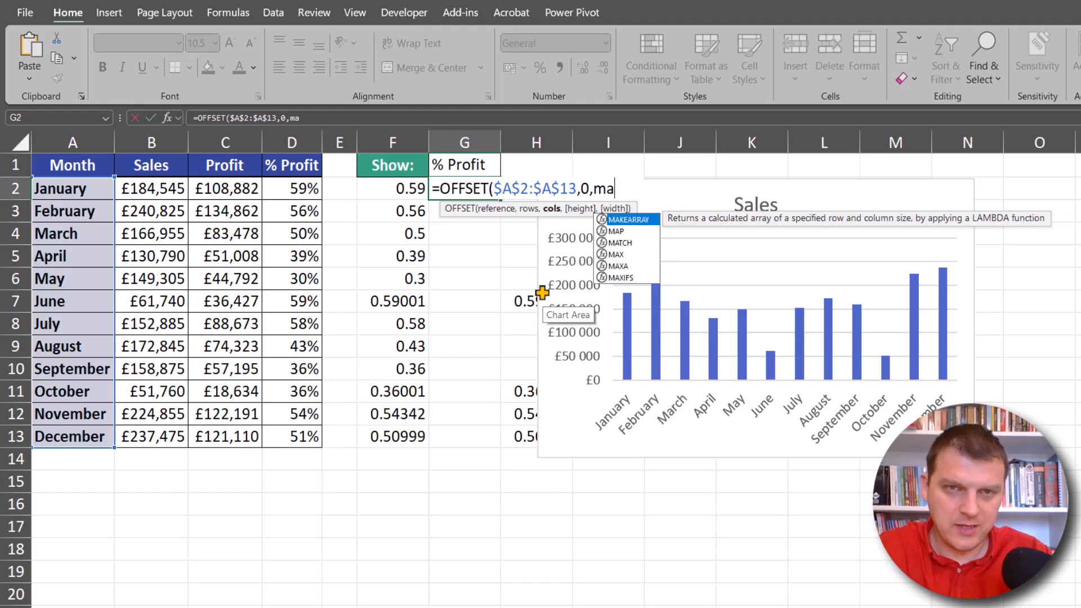
pyautogui.write('t')
pyautogui.press('Tab')
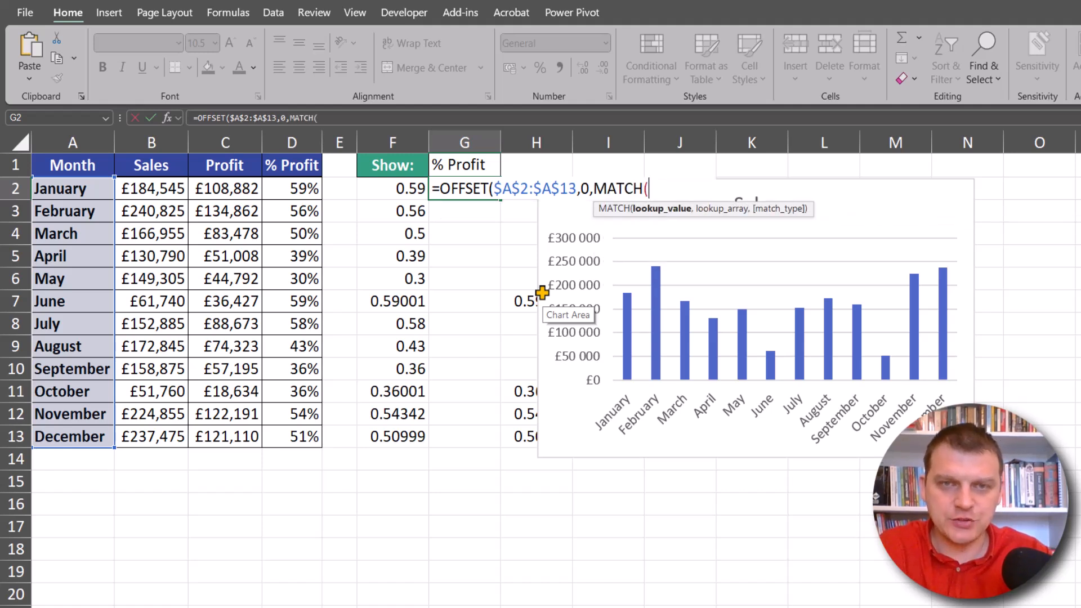
pyautogui.click(482, 164)
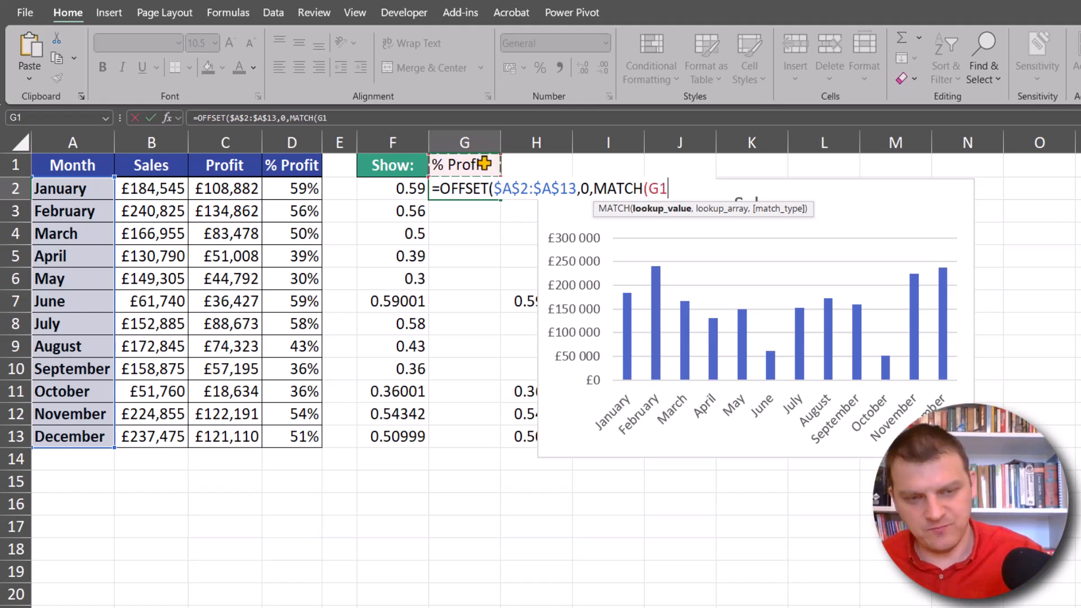
pyautogui.press('F4')
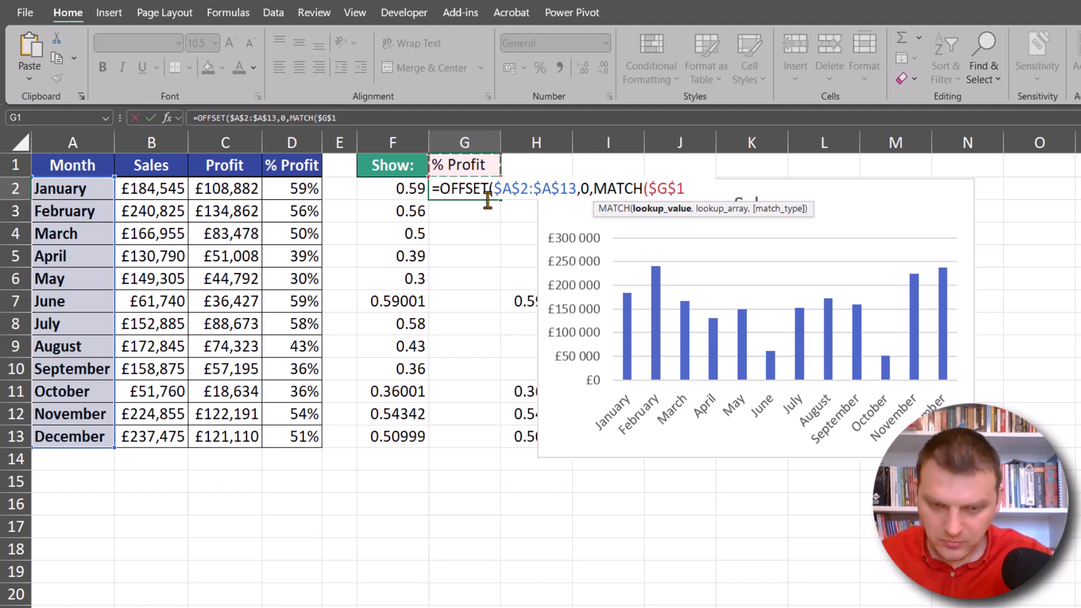
pyautogui.write(',')
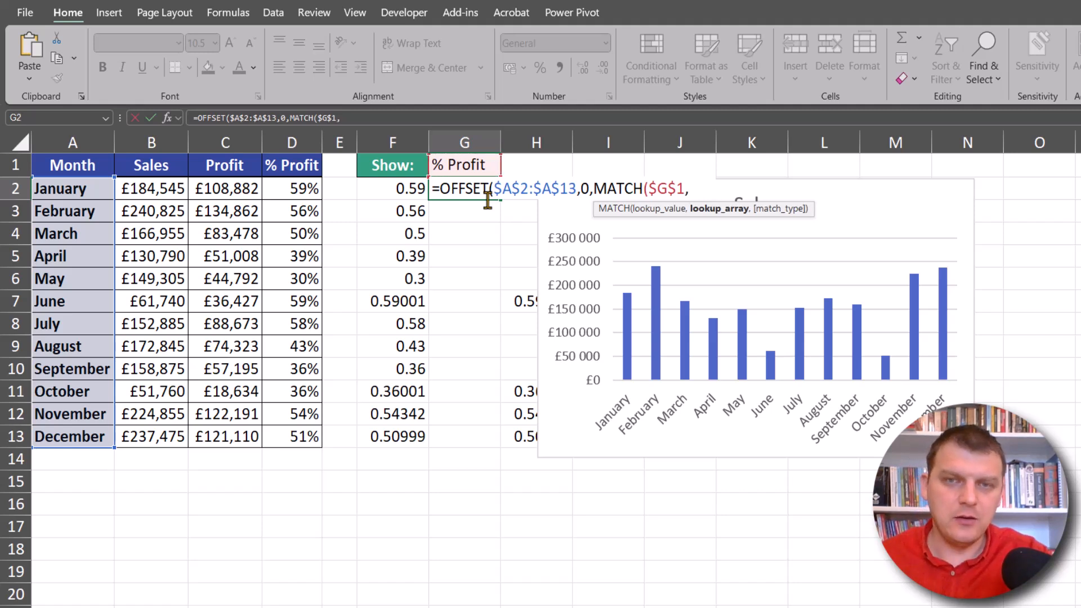
# Set the MATCH lookup array to the absolute header range $B$1:$D$1 with exact match 0, and close the function
pyautogui.moveTo(162, 165); pyautogui.dragTo(300, 165)
pyautogui.press('F4')
pyautogui.press('F4')
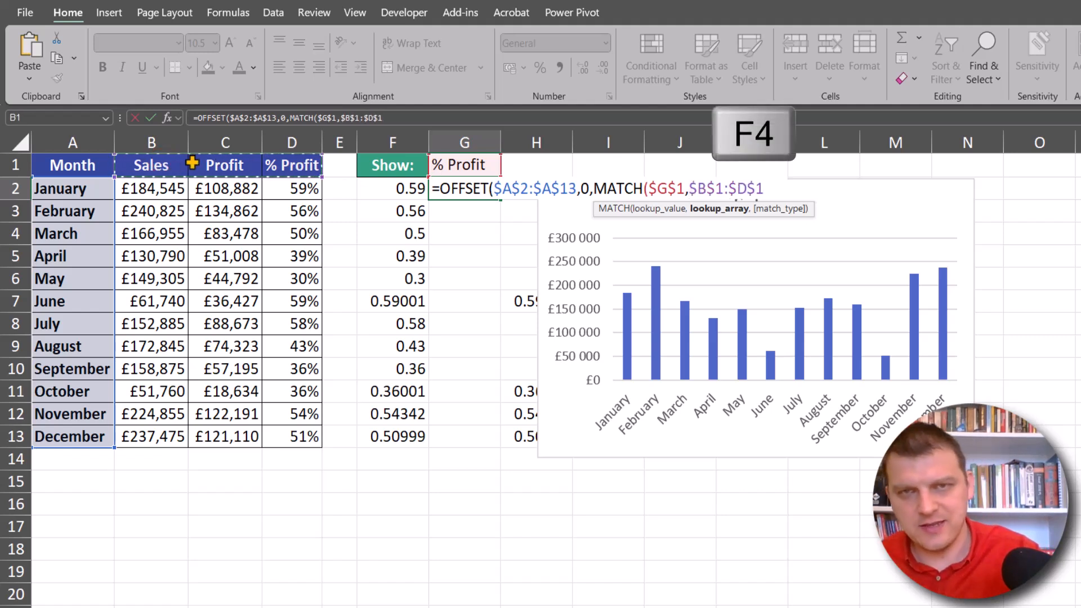
pyautogui.write(',0')
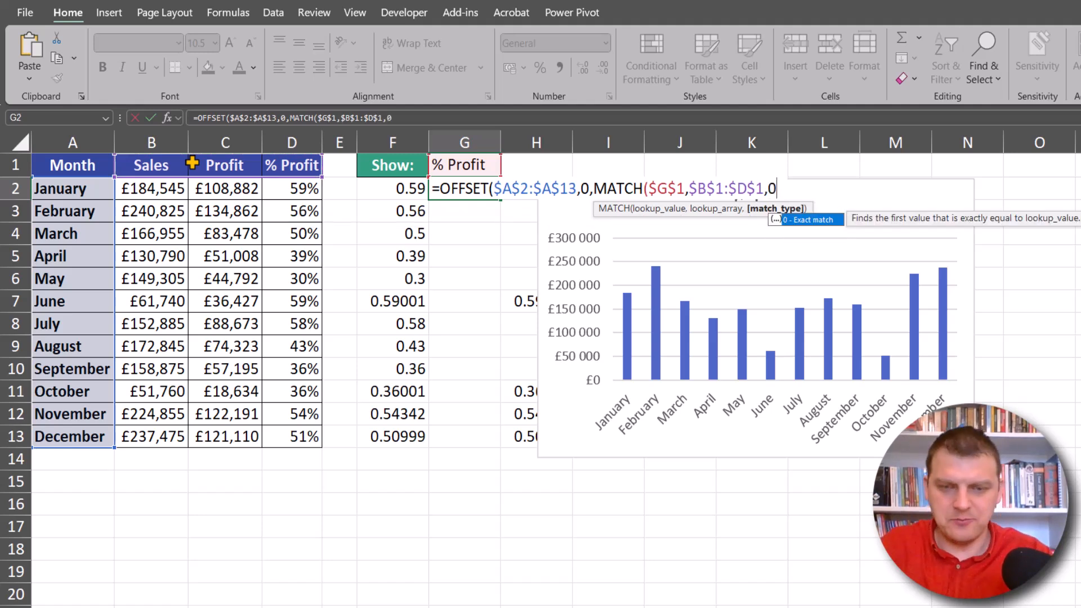
pyautogui.write(')')
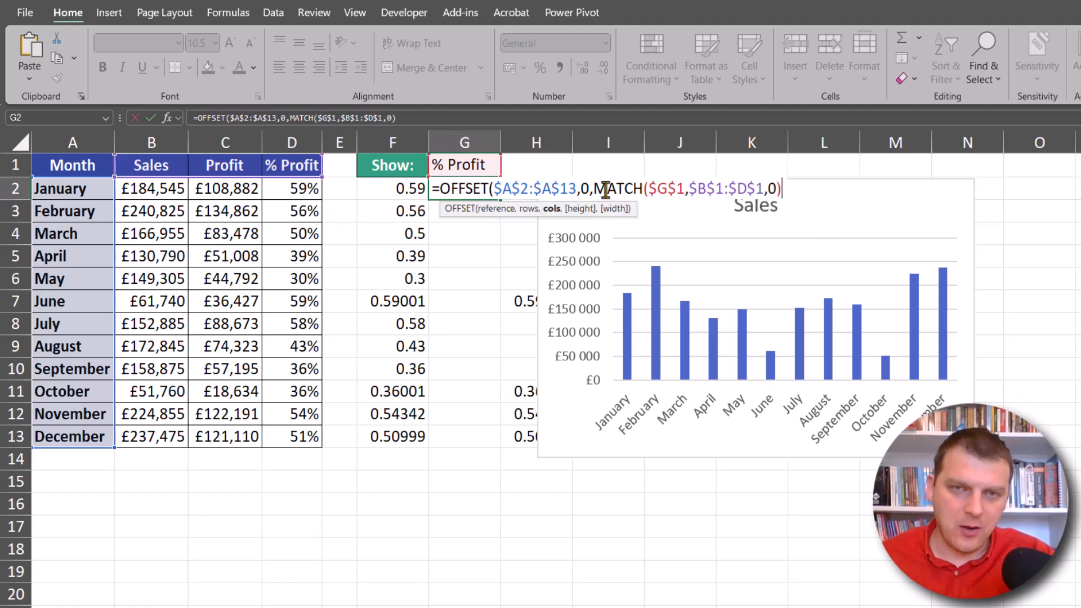
# Preview what the MATCH argument returns and trace the column shift from the month range
pyautogui.click(553, 209)
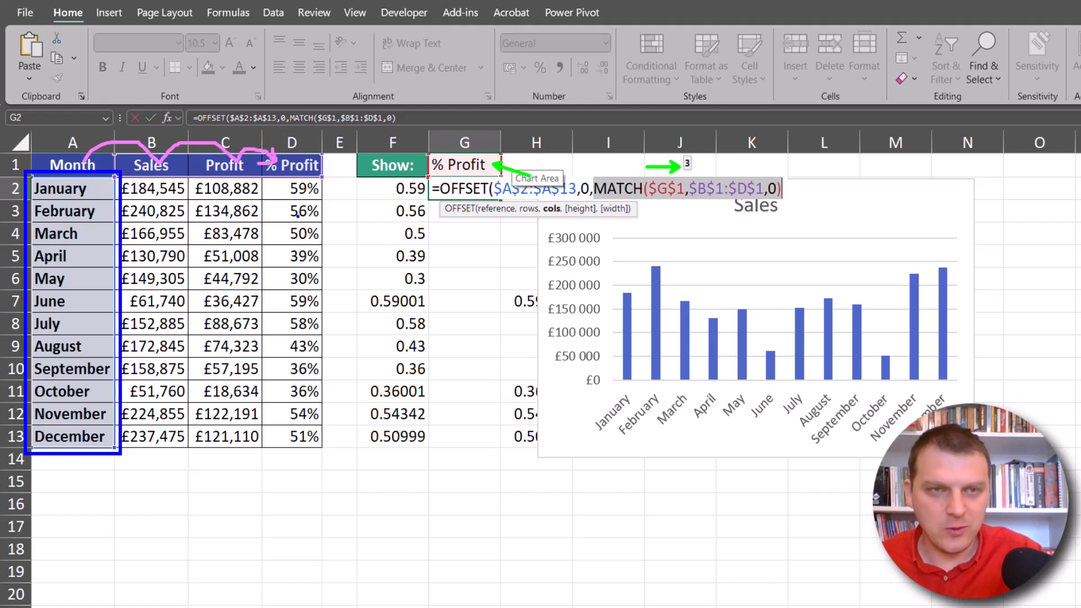
pyautogui.moveTo(312, 323); pyautogui.dragTo(328, 460)
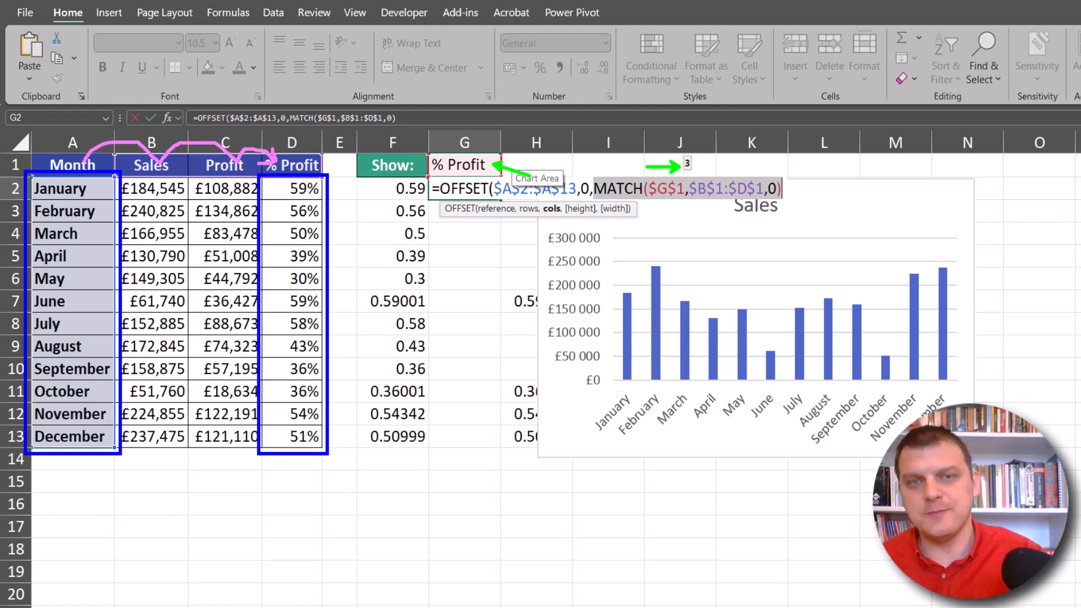
pyautogui.press('Escape')
# Complete and enter the formula =OFFSET($A$2:$A$13,0,MATCH($G$1,$B$1:$D$1,0)) in G2
pyautogui.write(')')
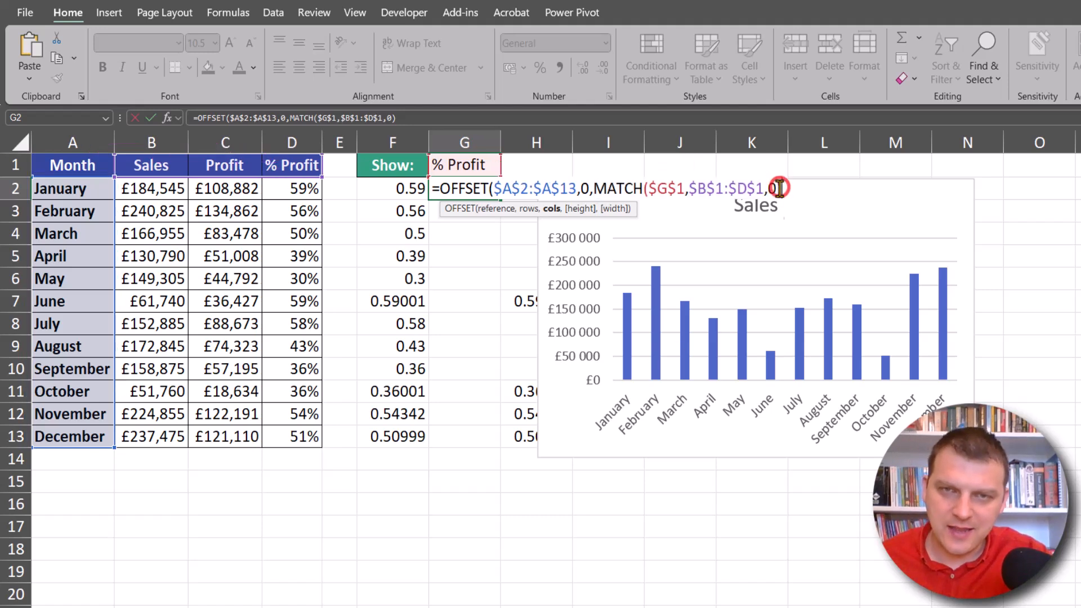
pyautogui.write(')')
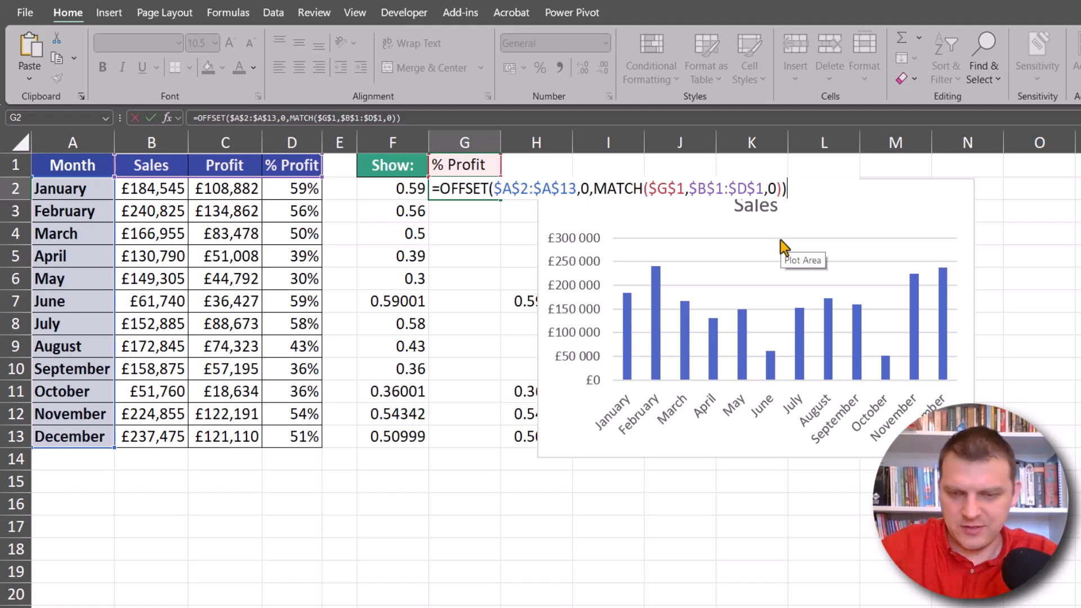
pyautogui.press('Return')
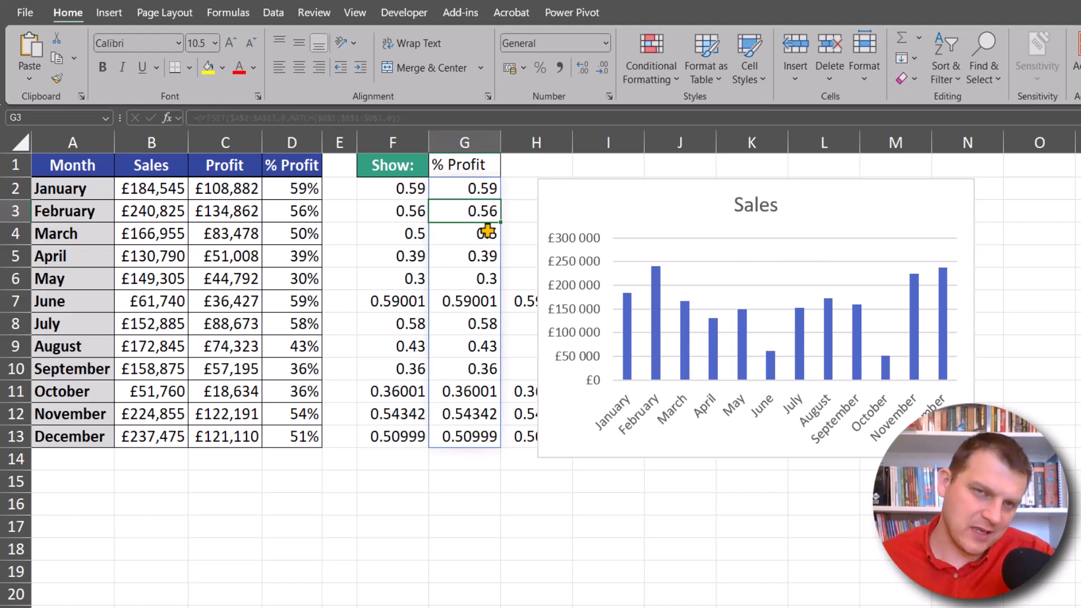
# Review the OFFSET and MATCH formula in G2 and leave it without making changes
pyautogui.click(487, 187)
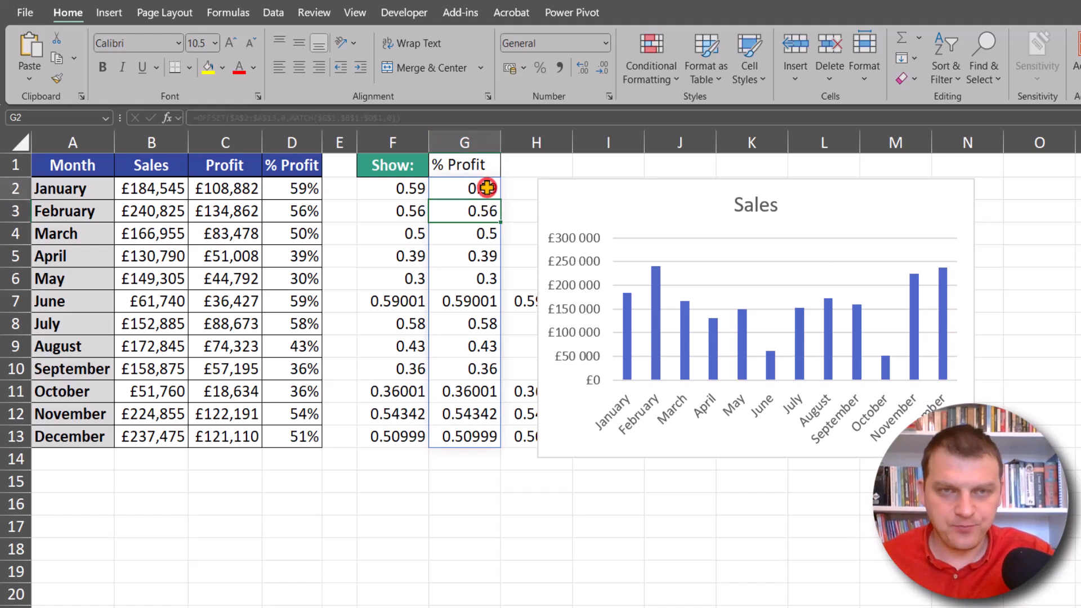
pyautogui.press('F2')
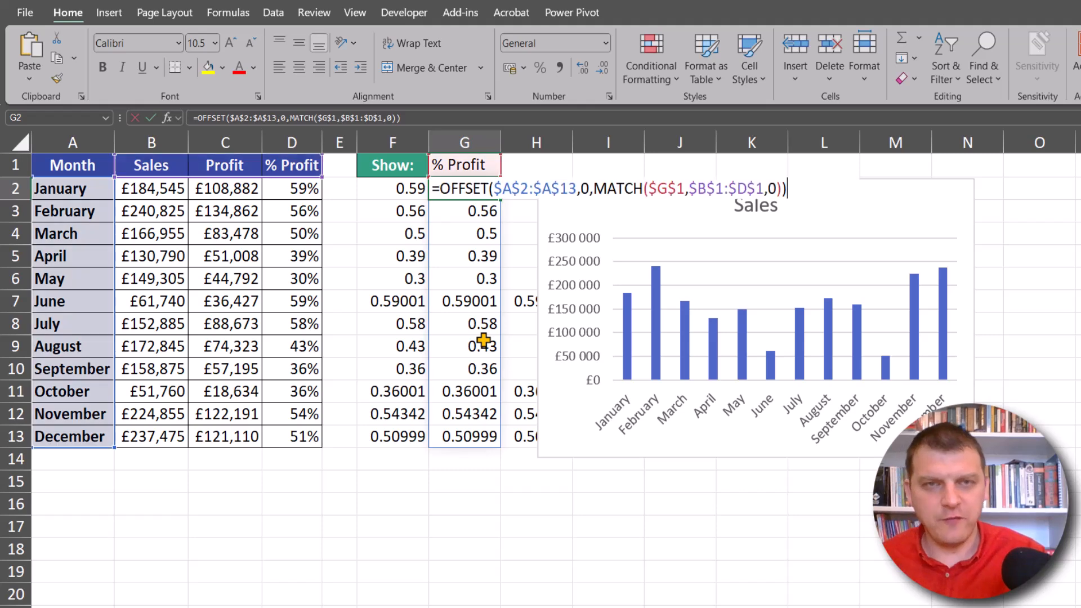
pyautogui.press('Escape')
# Switch the selection in G1 to Sales to test the formula in G2
pyautogui.click(494, 169)
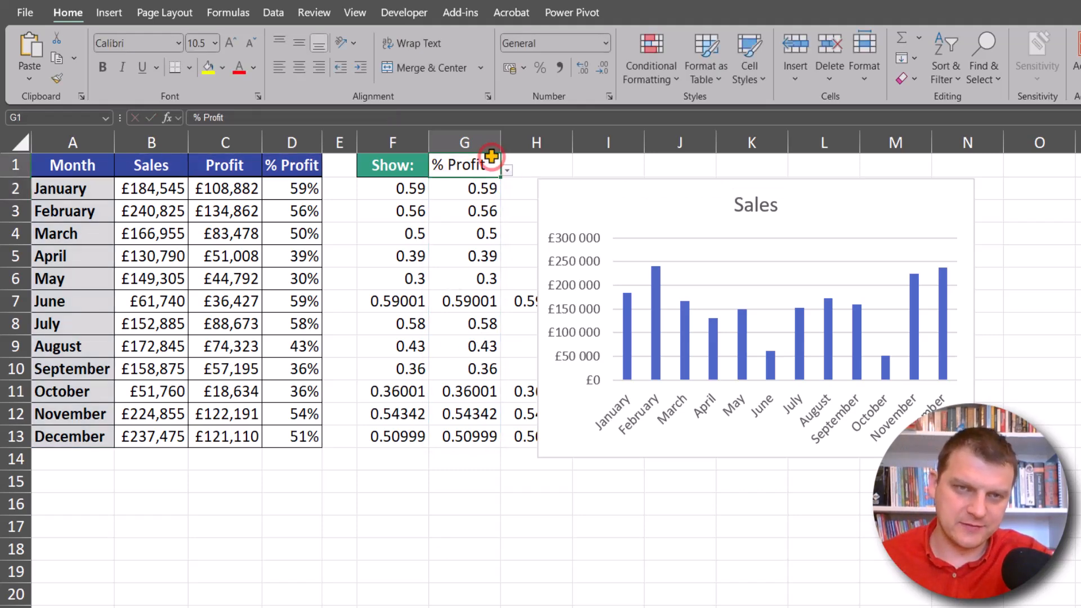
pyautogui.click(507, 169)
pyautogui.click(471, 190)
pyautogui.click(508, 169)
pyautogui.click(479, 182)
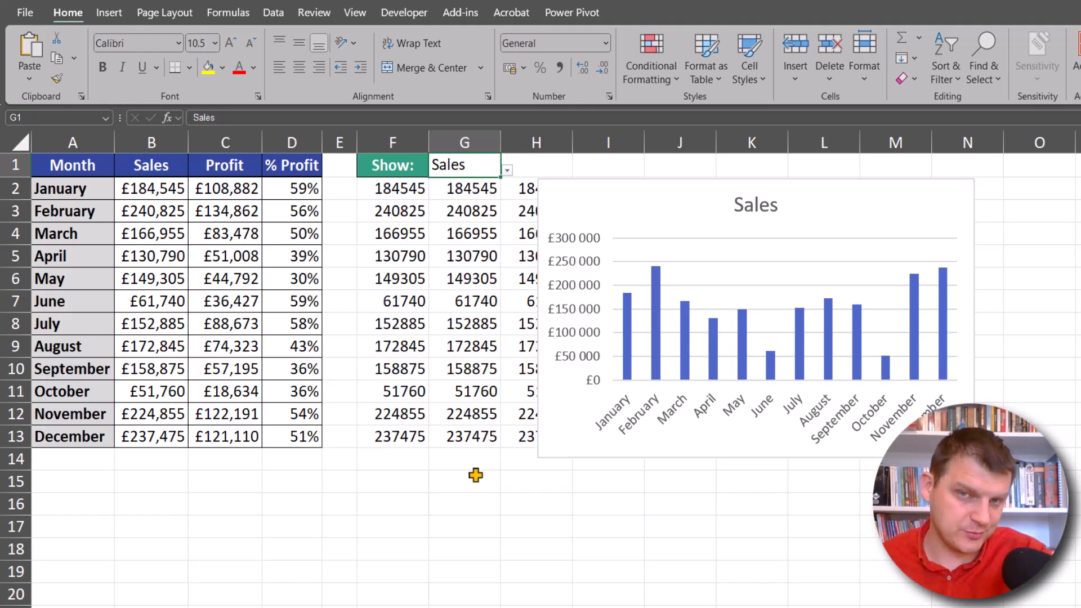
# Copy the full text of the OFFSET formula from cell G2, leaving the cell unchanged
pyautogui.click(479, 191)
pyautogui.doubleClick(484, 194)
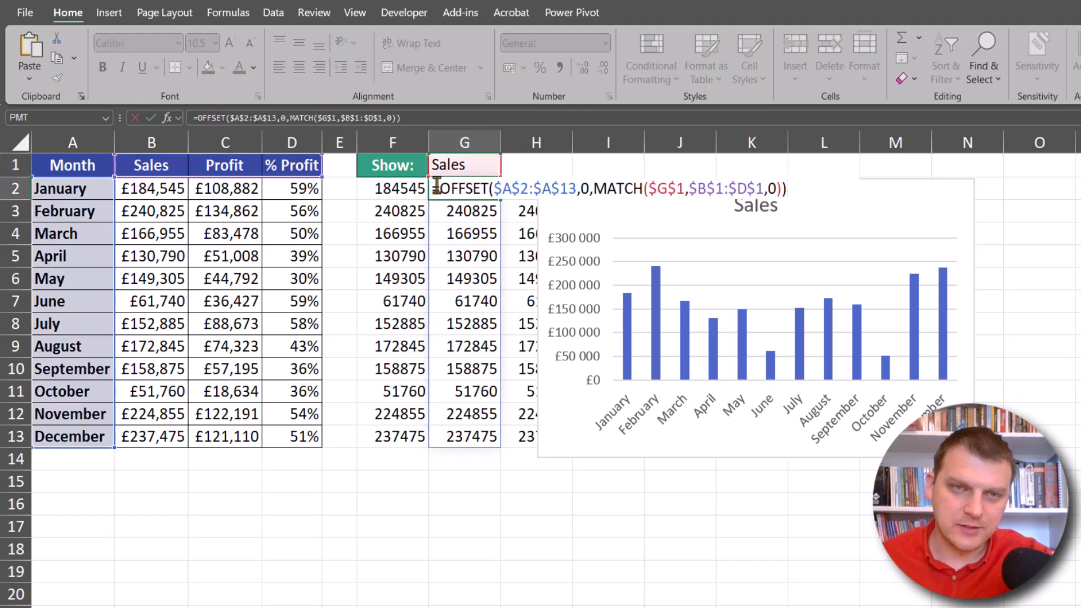
pyautogui.moveTo(432, 189); pyautogui.dragTo(868, 184)
pyautogui.hotkey('ctrl', 'c')
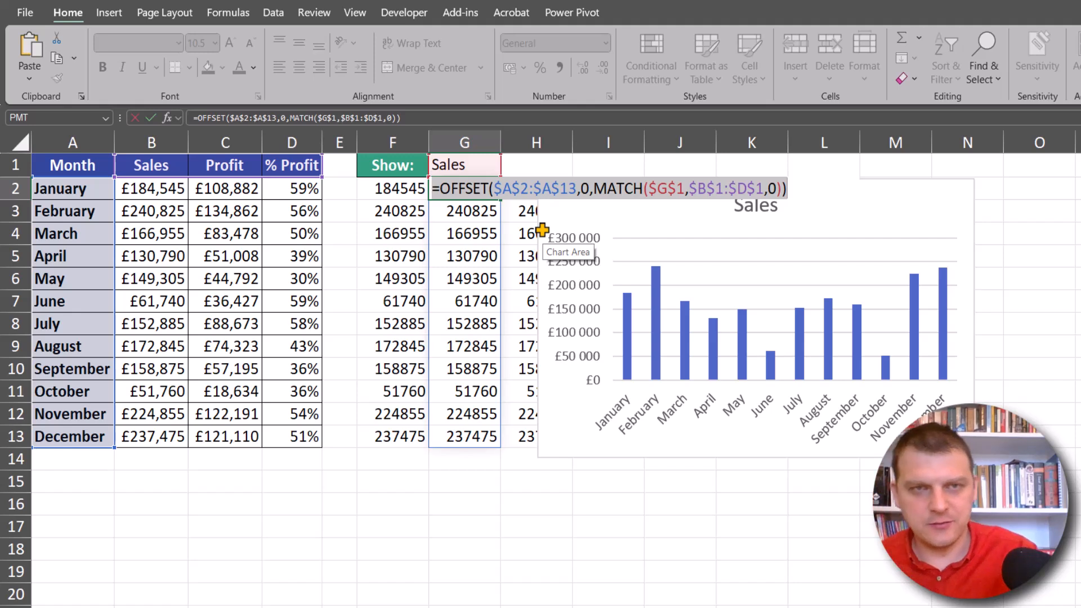
pyautogui.press('Escape')
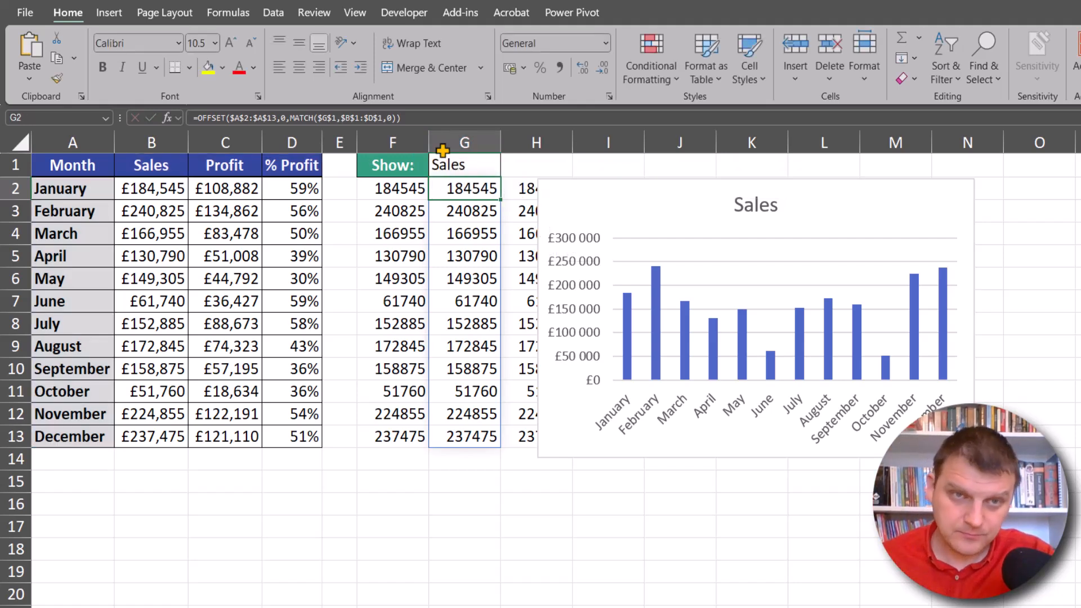
# Define a workbook-scoped name Sales that refers to the copied formula =OFFSET($A$2:$A$13,0,MATCH($G$1,$B$1:$D$1,0))
pyautogui.click(230, 13)
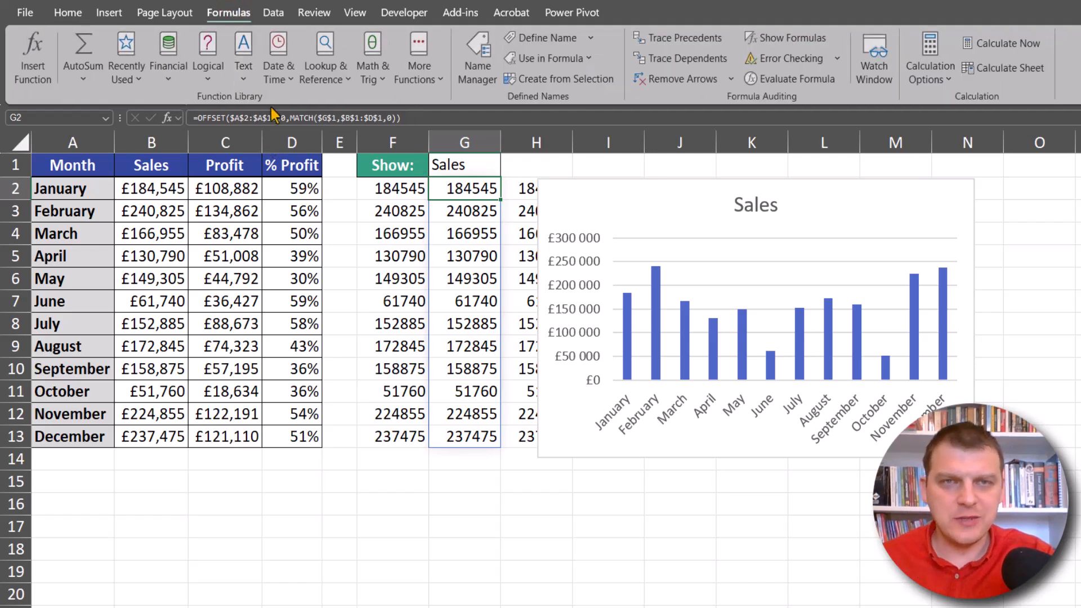
pyautogui.click(476, 48)
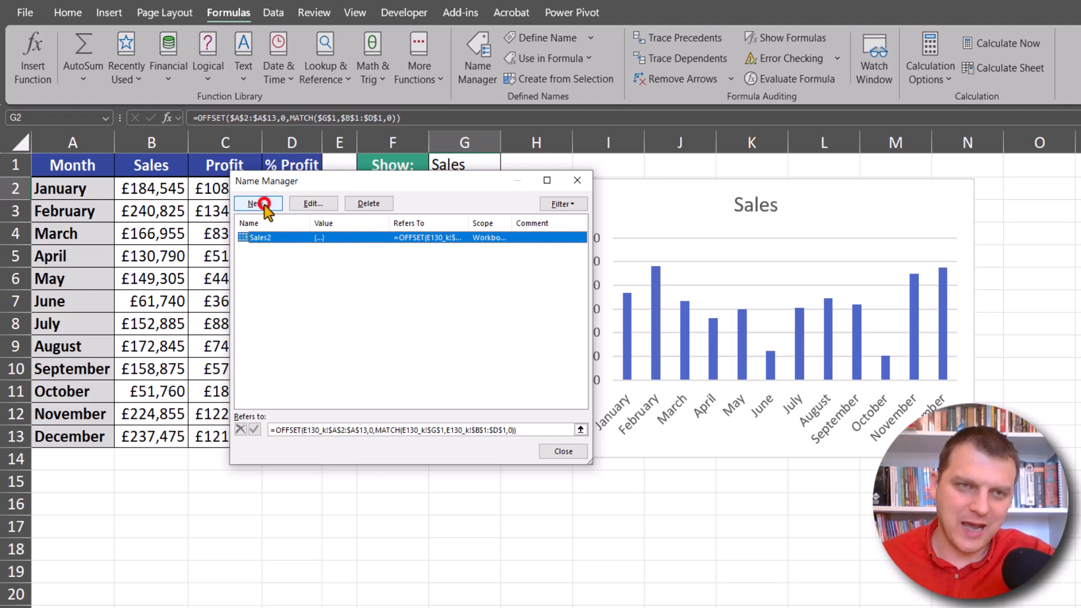
pyautogui.click(263, 204)
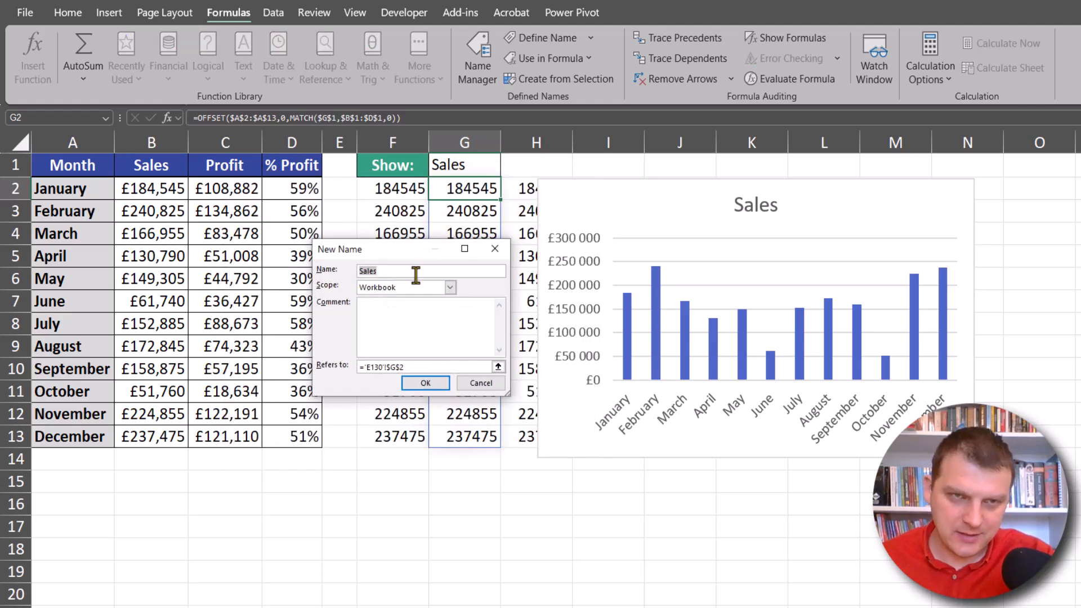
pyautogui.click(422, 366)
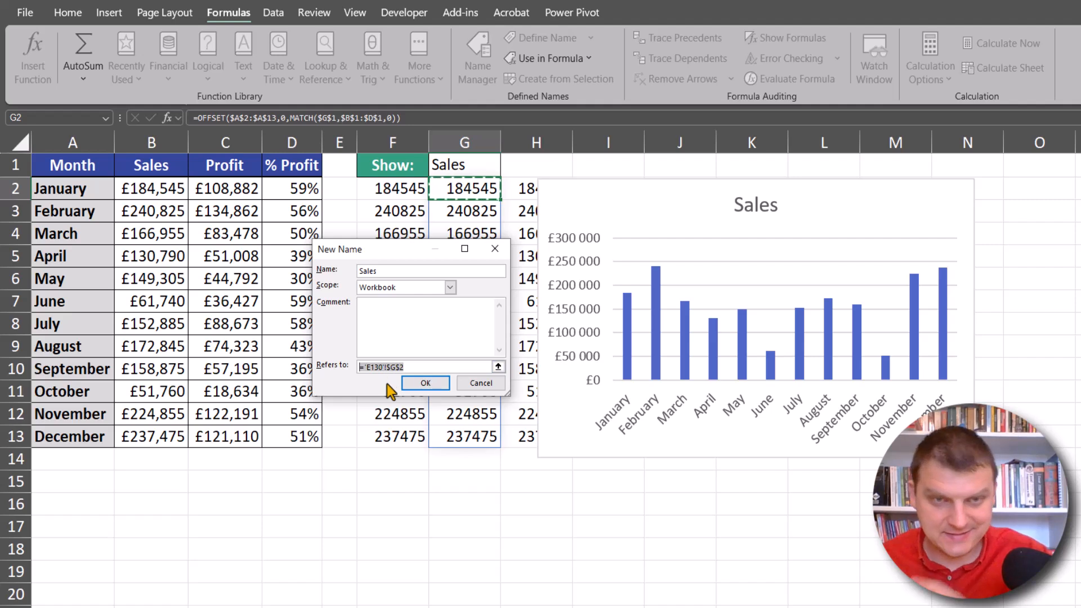
pyautogui.press('Delete')
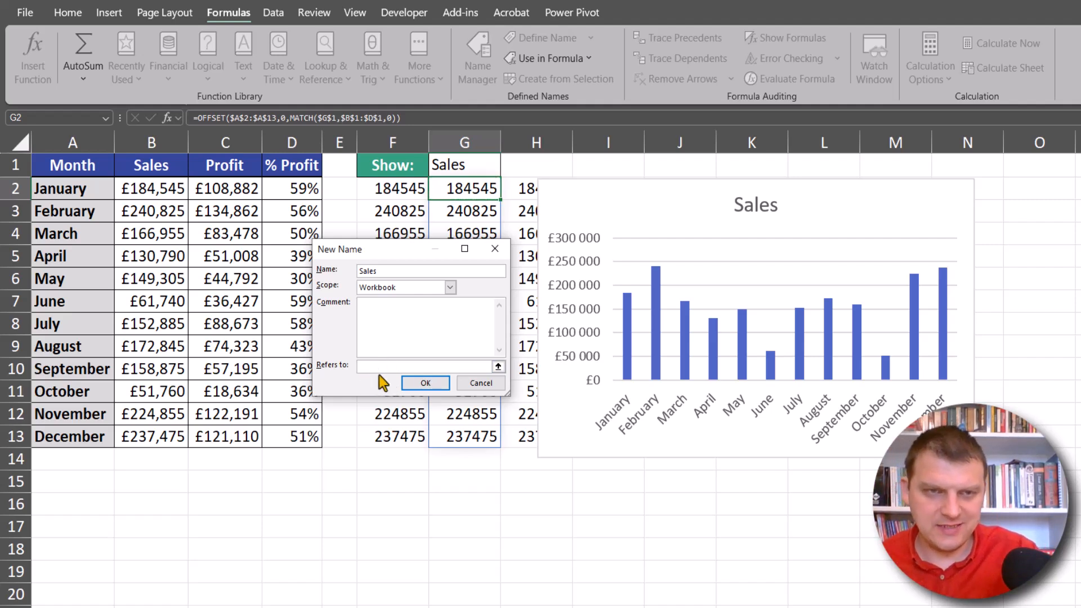
pyautogui.hotkey('ctrl', 'v')
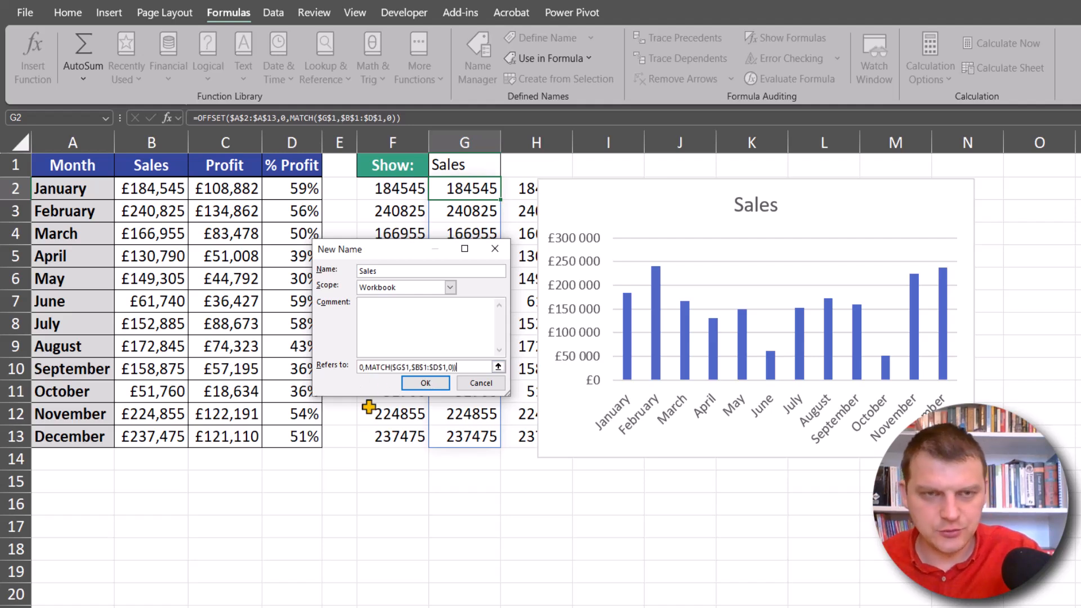
pyautogui.moveTo(467, 367); pyautogui.dragTo(268, 370)
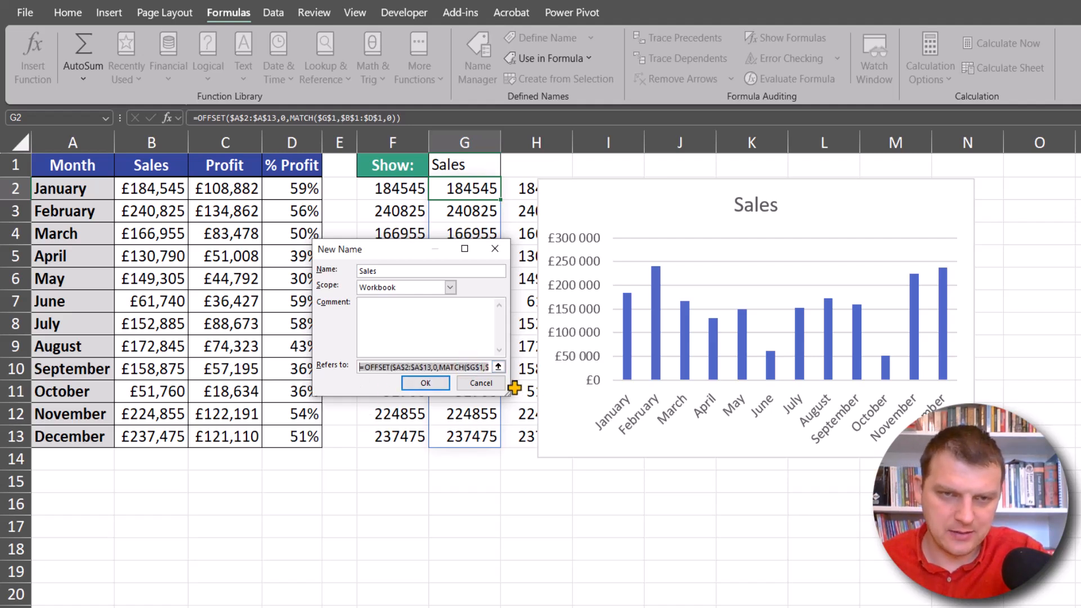
pyautogui.moveTo(510, 394); pyautogui.dragTo(647, 396)
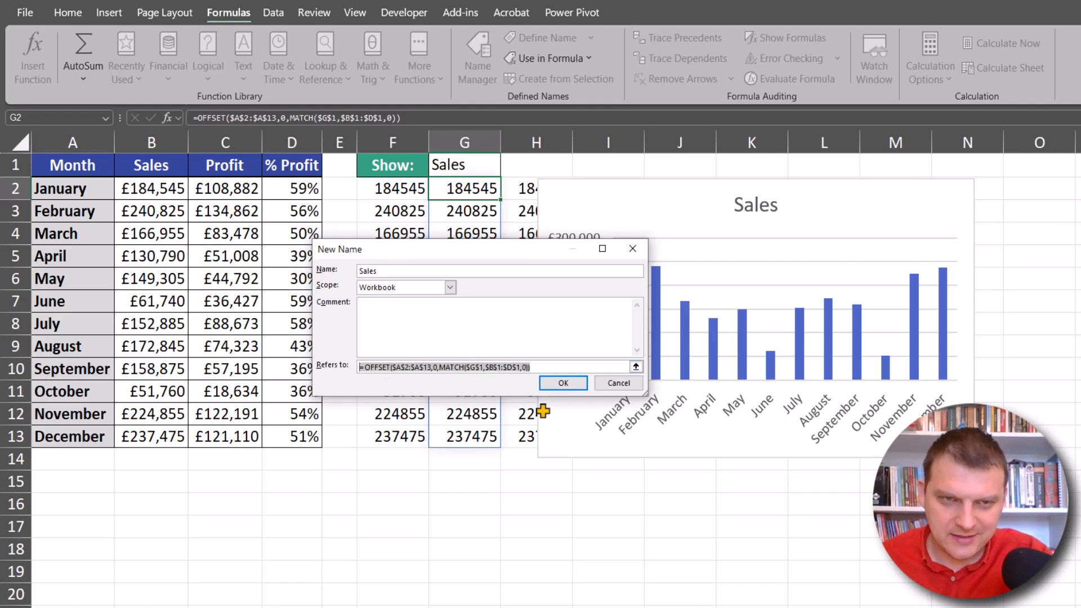
pyautogui.click(566, 386)
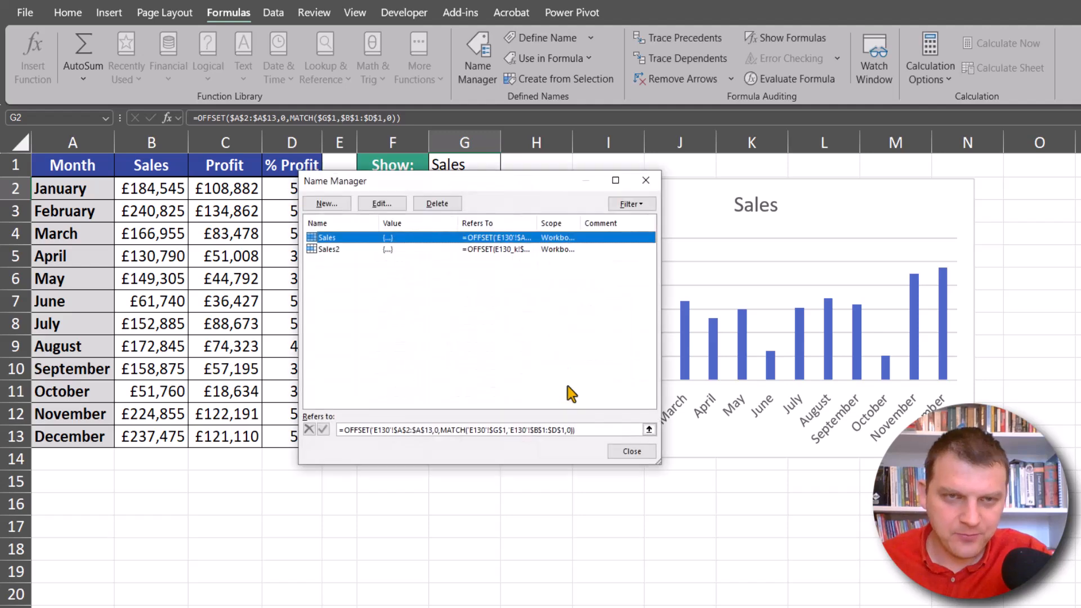
pyautogui.click(630, 453)
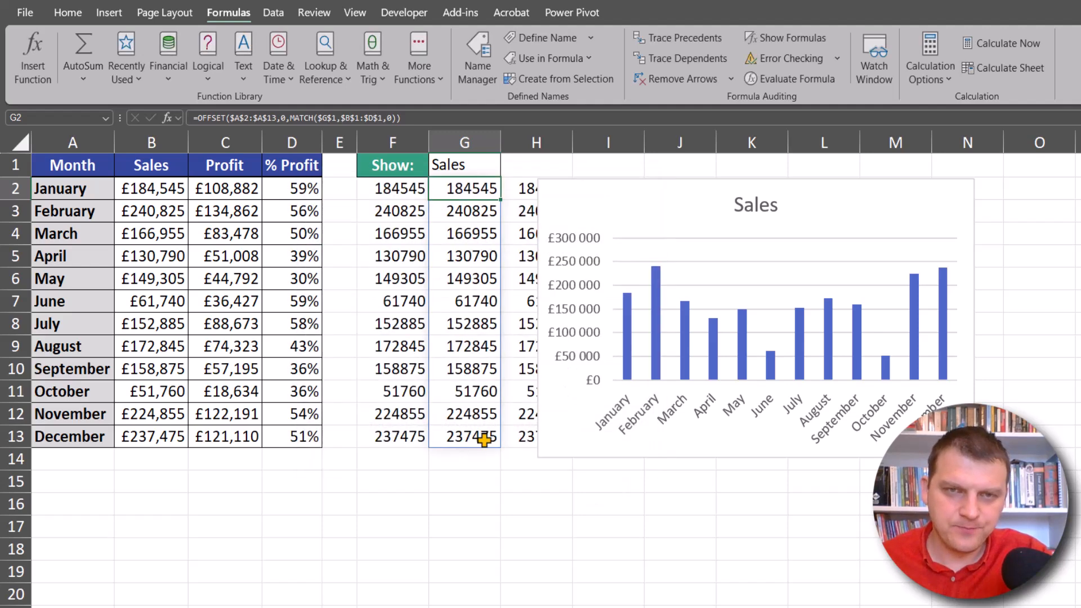
# Edit the Sales series in the chart's data source and link its series name to cell G1
pyautogui.click(654, 189)
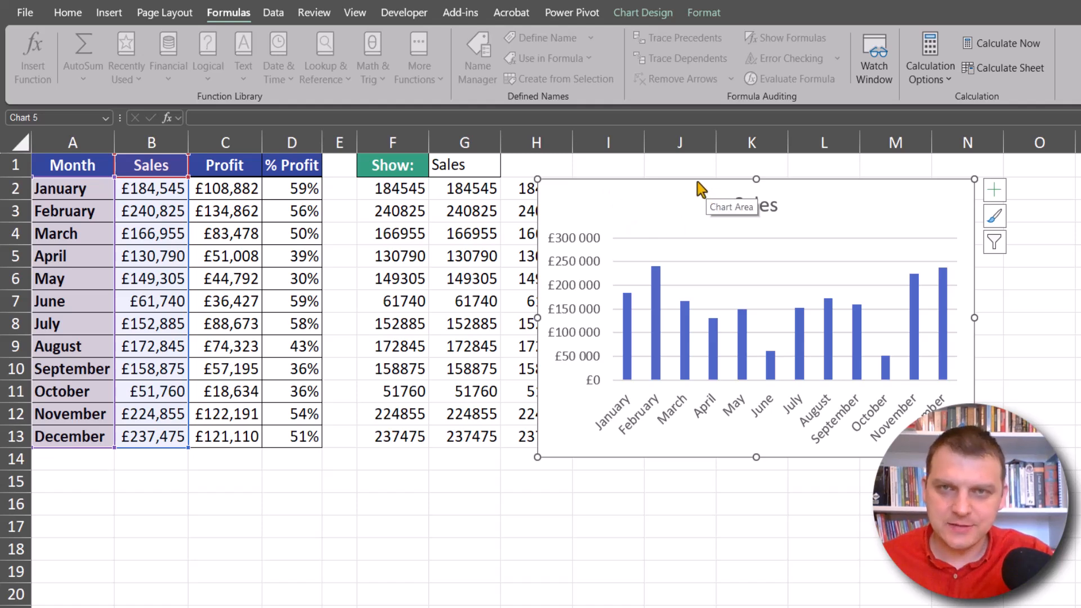
pyautogui.click(657, 22)
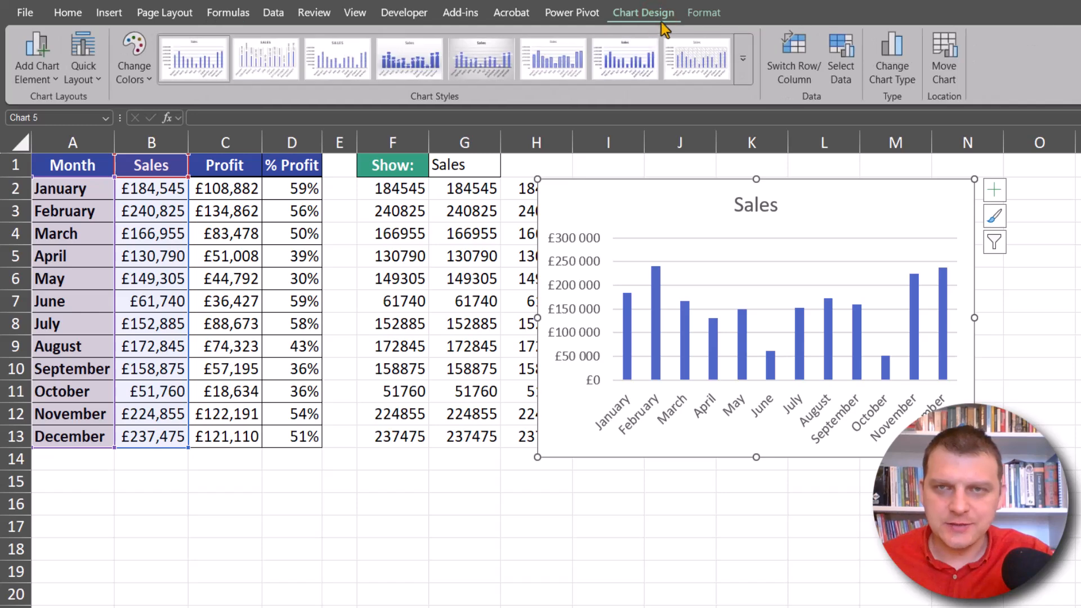
pyautogui.click(844, 45)
pyautogui.click(299, 361)
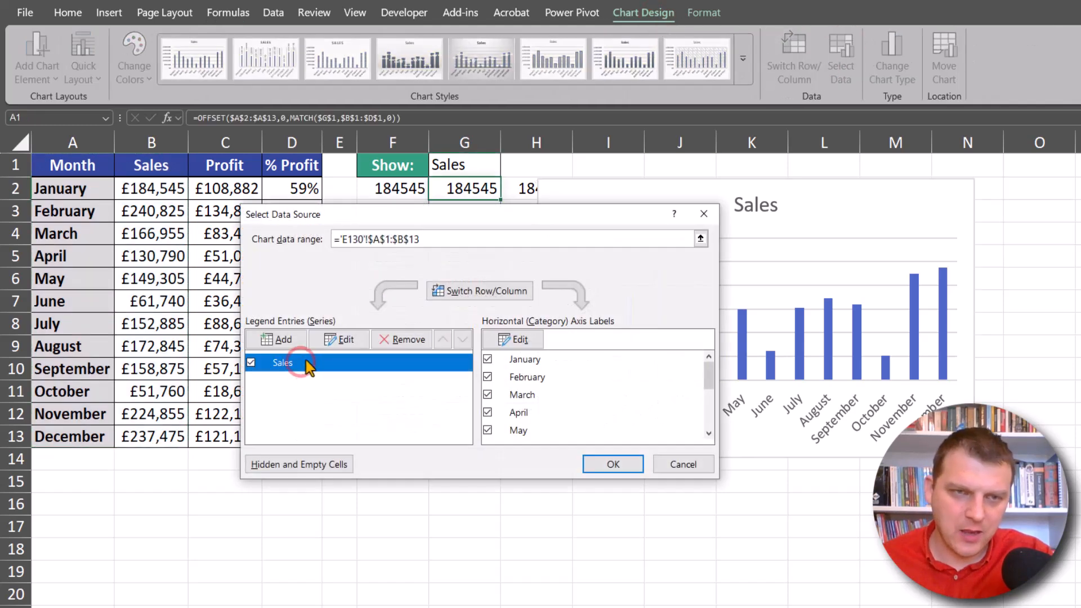
pyautogui.click(346, 340)
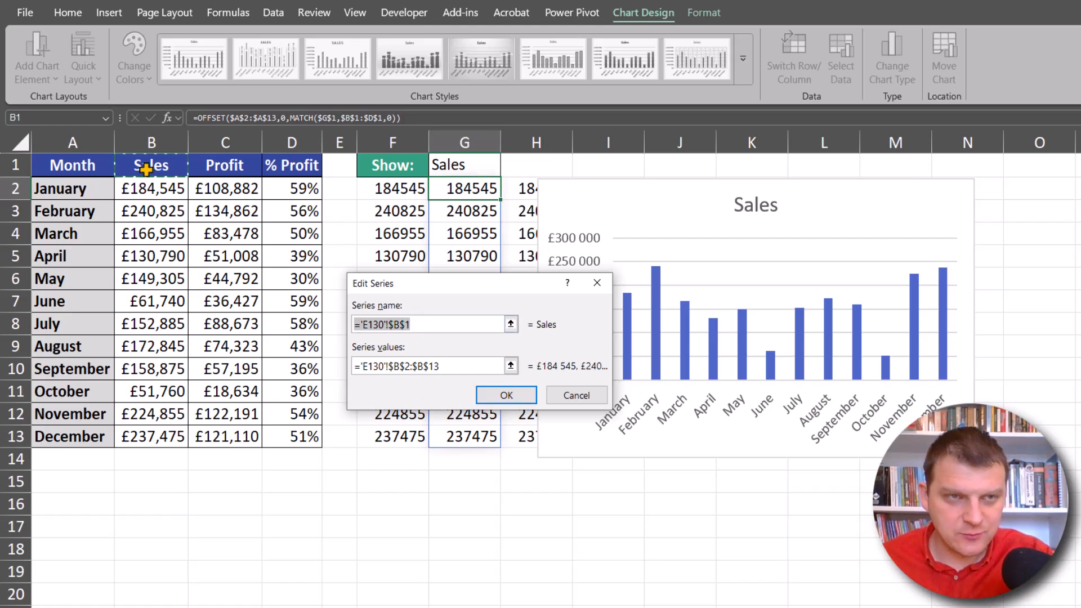
pyautogui.click(458, 168)
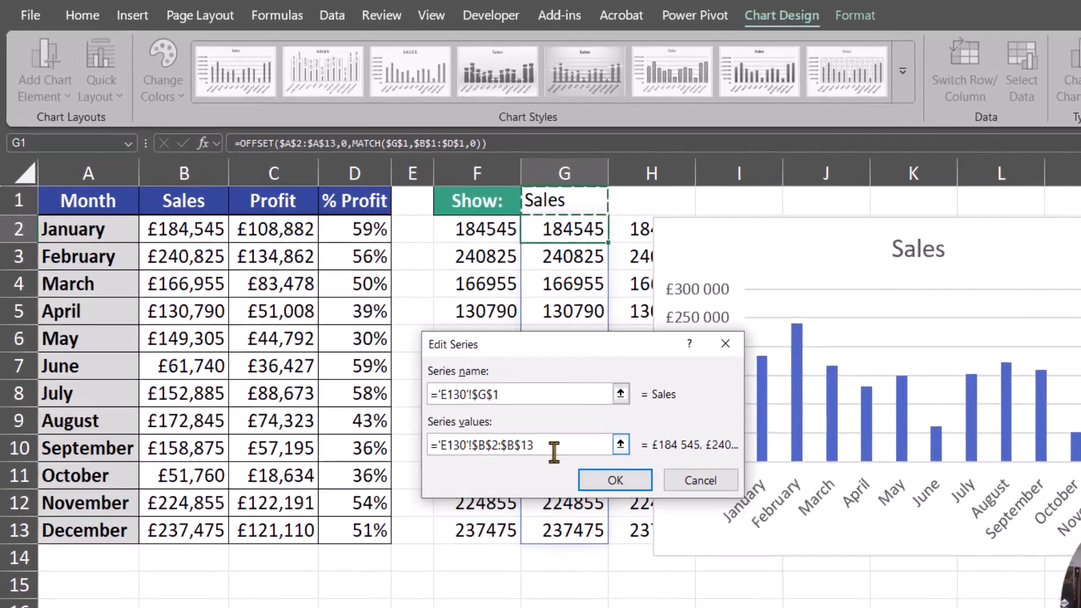
# Replace the cell range in the series values with the defined name, giving ='E130'!Sales
pyautogui.moveTo(439, 366); pyautogui.dragTo(408, 373)
pyautogui.moveTo(537, 491); pyautogui.dragTo(512, 492)
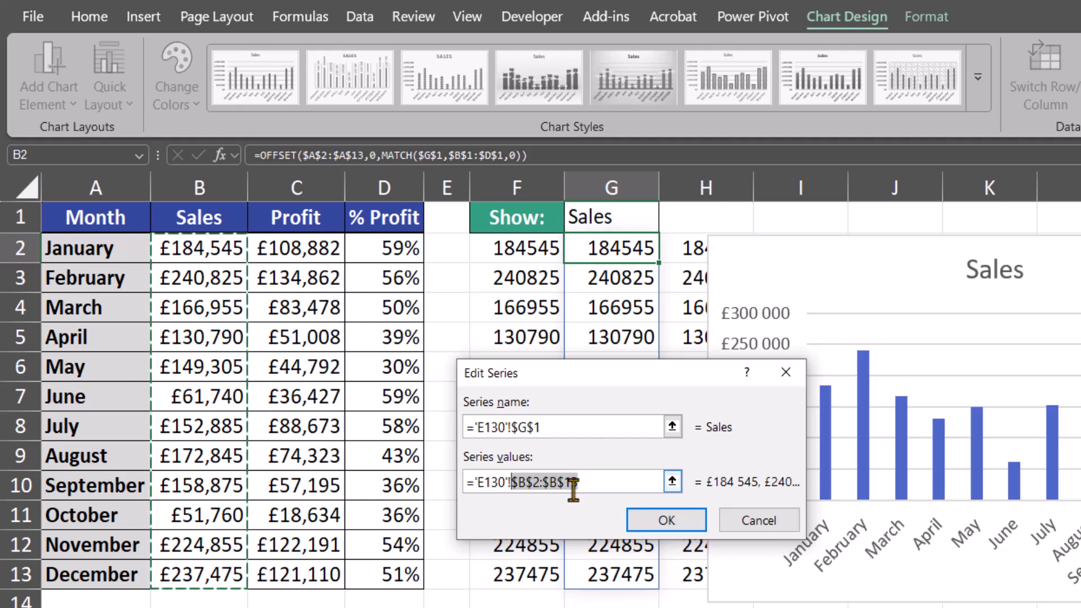
pyautogui.press('BackSpace')
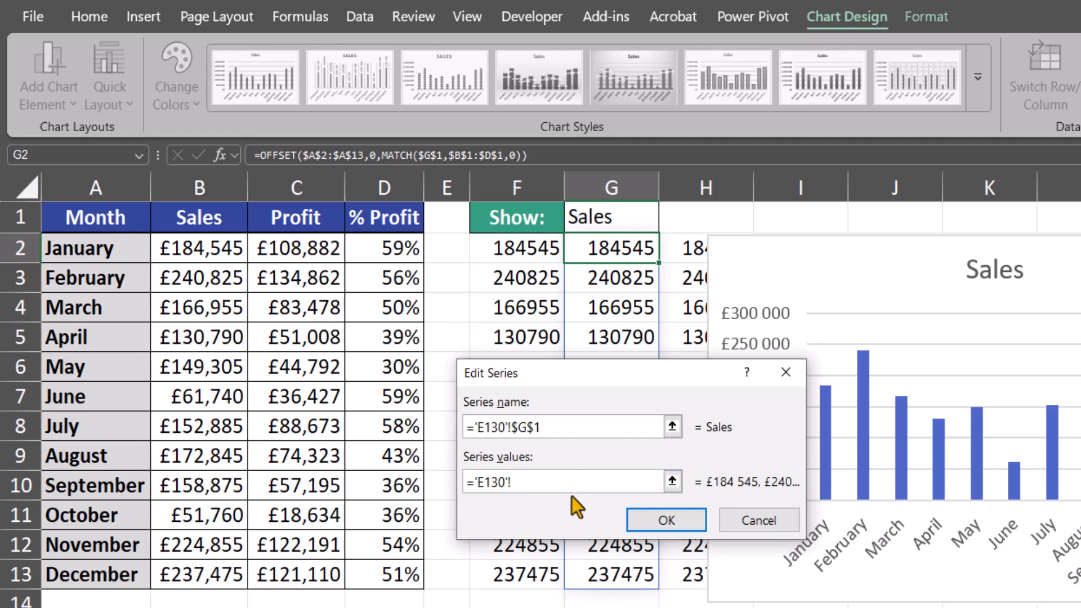
pyautogui.write('Sales')
# Check the list of defined names without inserting one, and apply the edited series to the chart
pyautogui.press('F3')
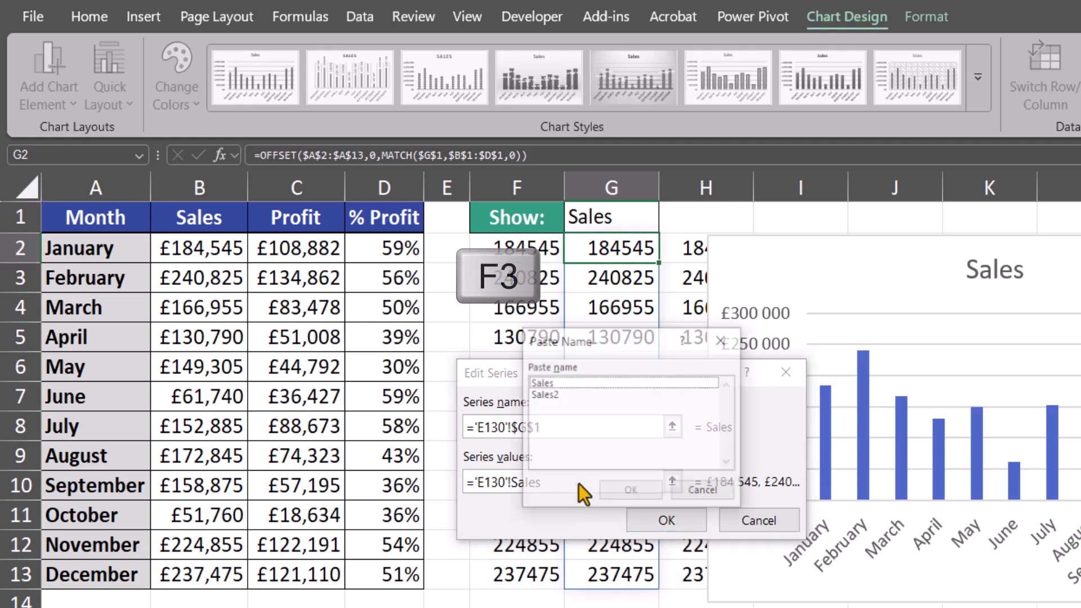
pyautogui.moveTo(608, 340); pyautogui.dragTo(695, 361)
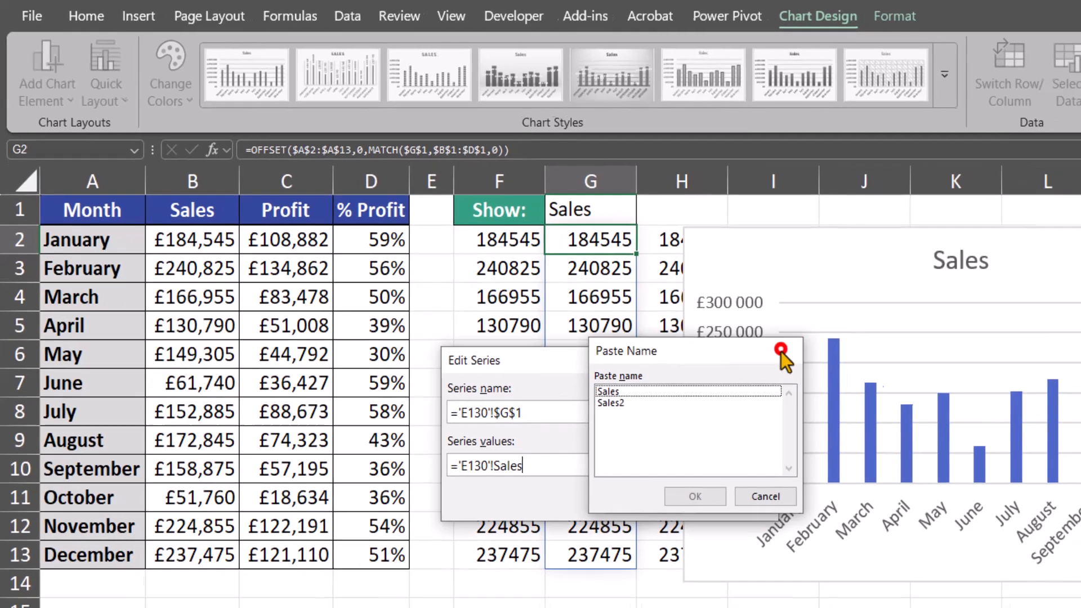
pyautogui.click(811, 362)
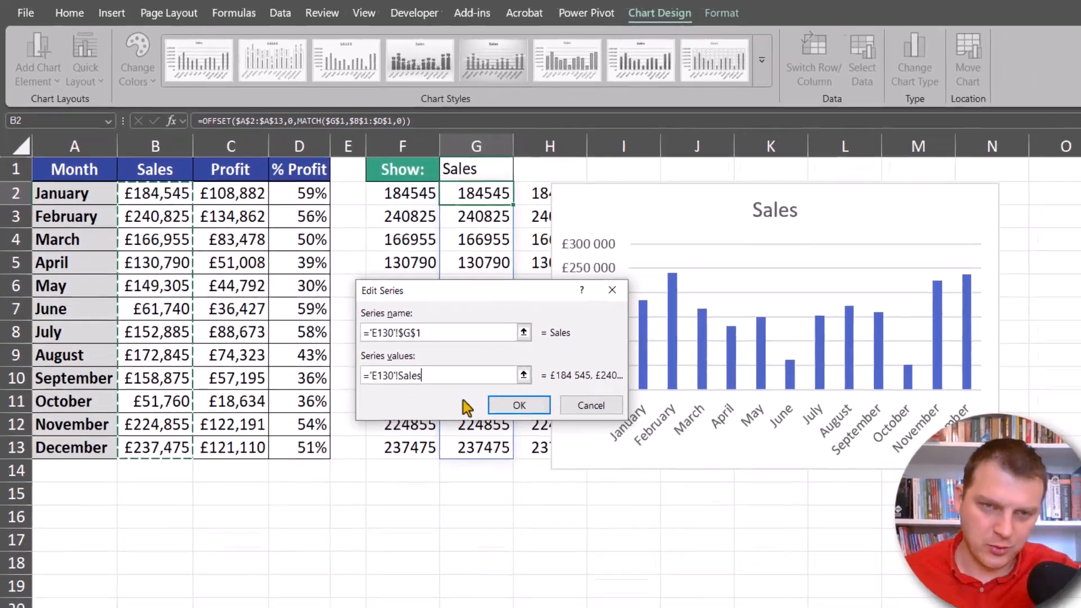
pyautogui.click(506, 396)
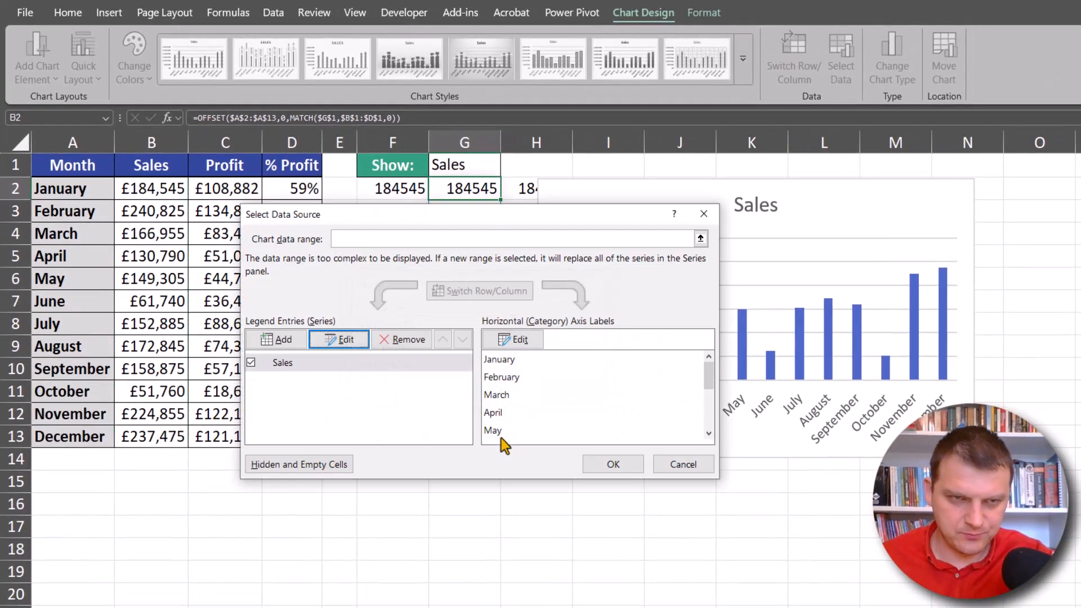
pyautogui.click(614, 459)
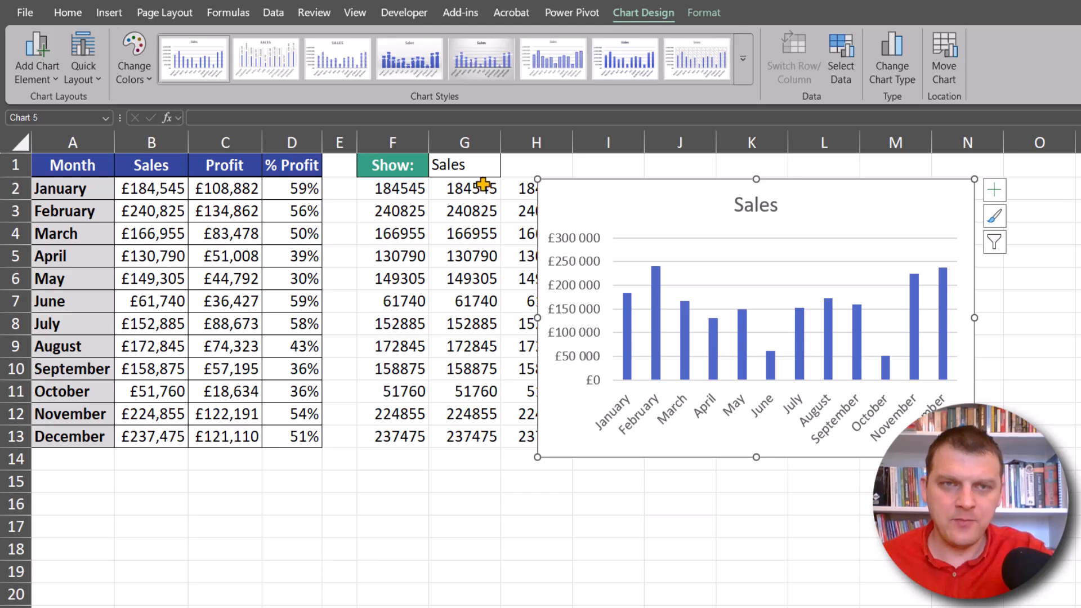
# Test the dynamic chart by choosing Profit, % Profit and Profit again in G1
pyautogui.click(478, 169)
pyautogui.click(506, 169)
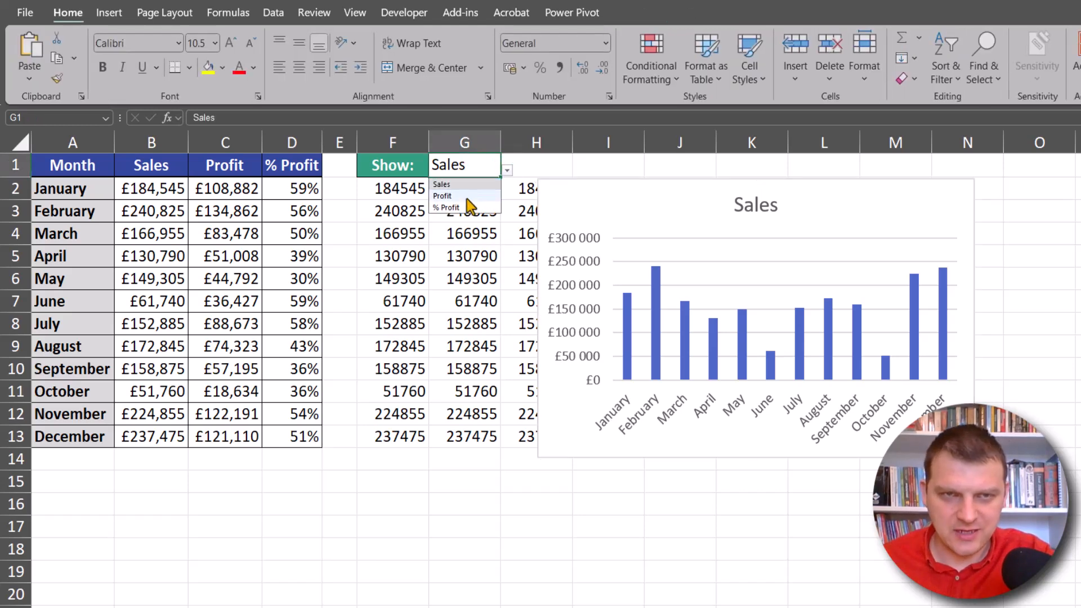
pyautogui.click(467, 197)
pyautogui.click(495, 164)
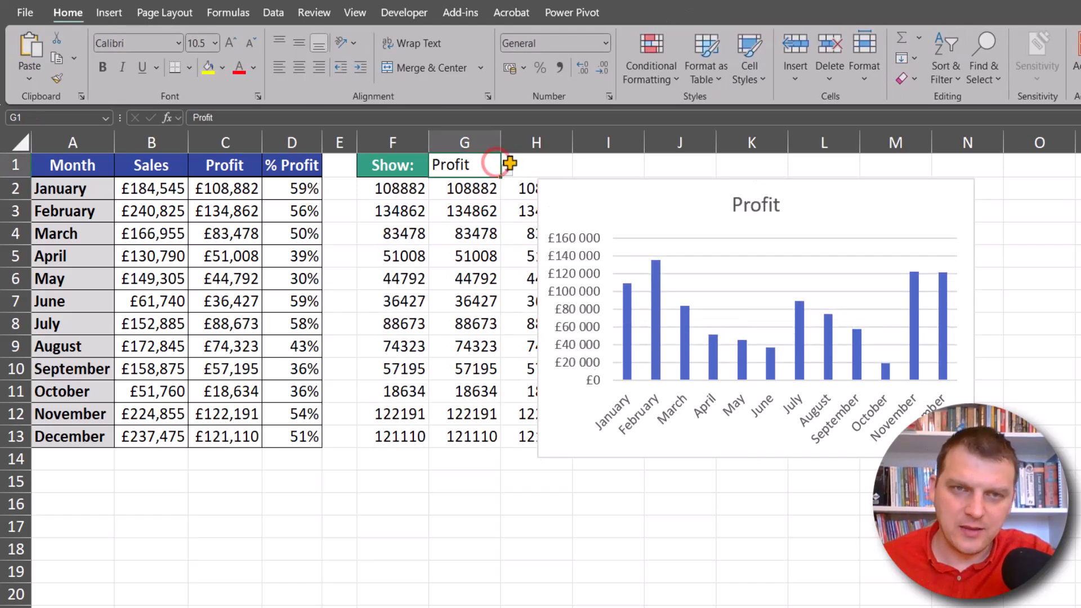
pyautogui.click(444, 202)
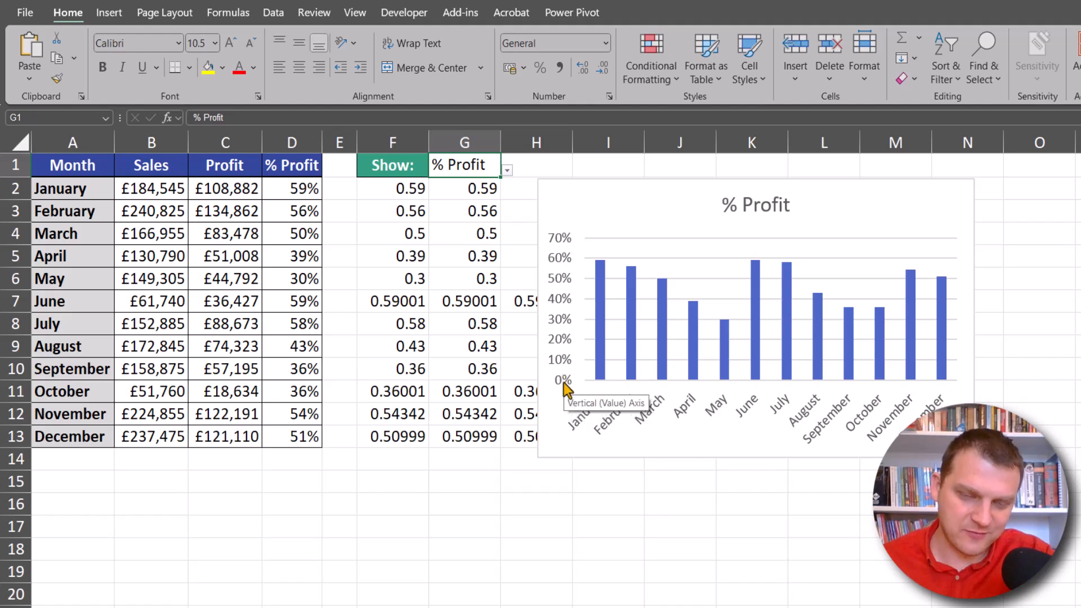
pyautogui.click(507, 172)
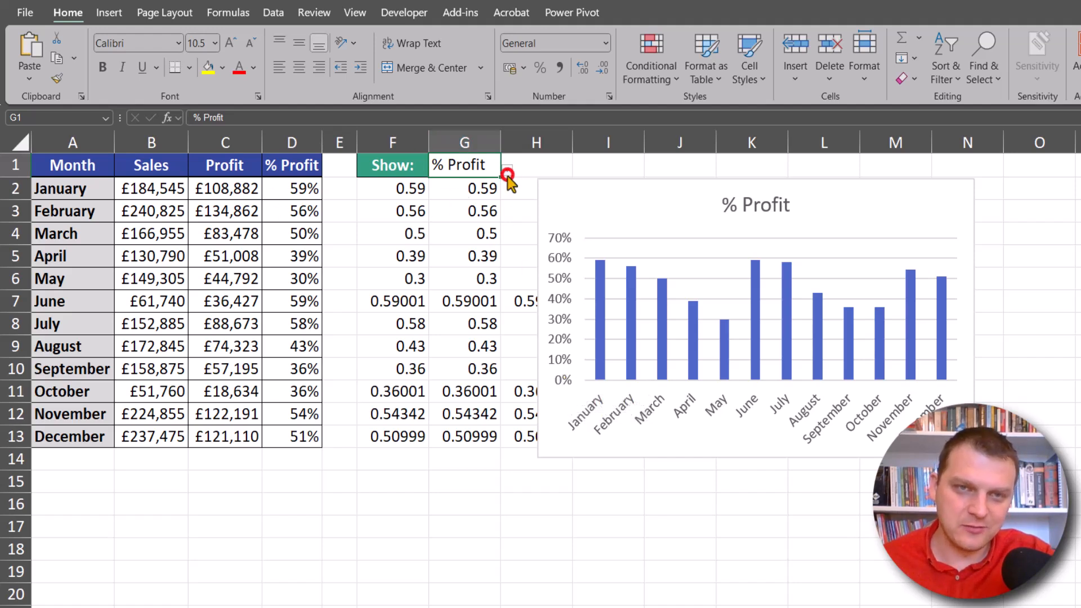
pyautogui.click(479, 194)
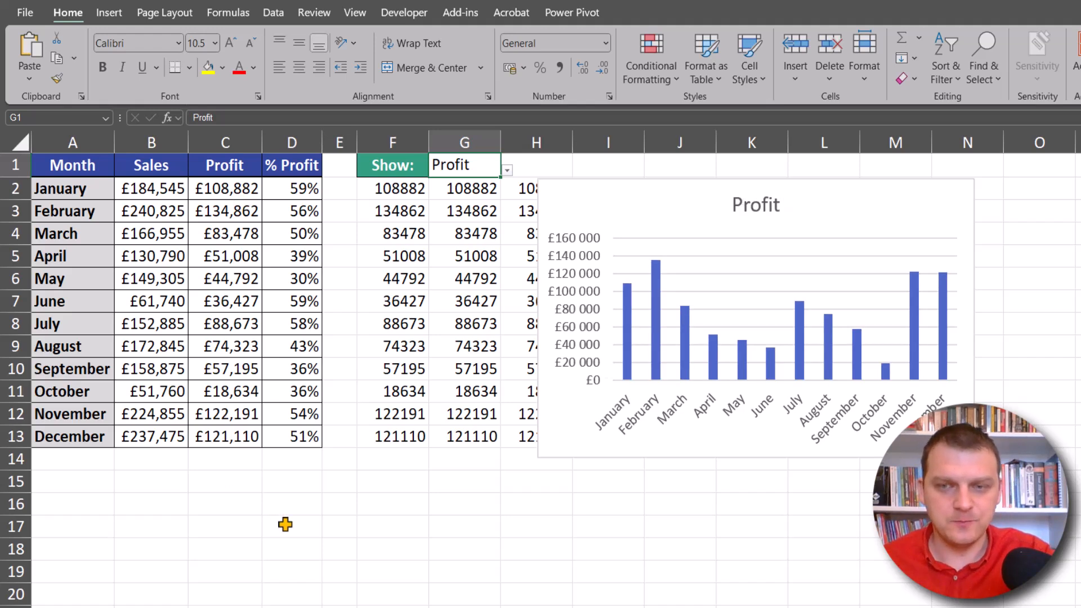
# Move the chart clear of column H and review the alternative lookup formulas in F2 and H2
pyautogui.moveTo(595, 182); pyautogui.dragTo(653, 192)
pyautogui.click(406, 188)
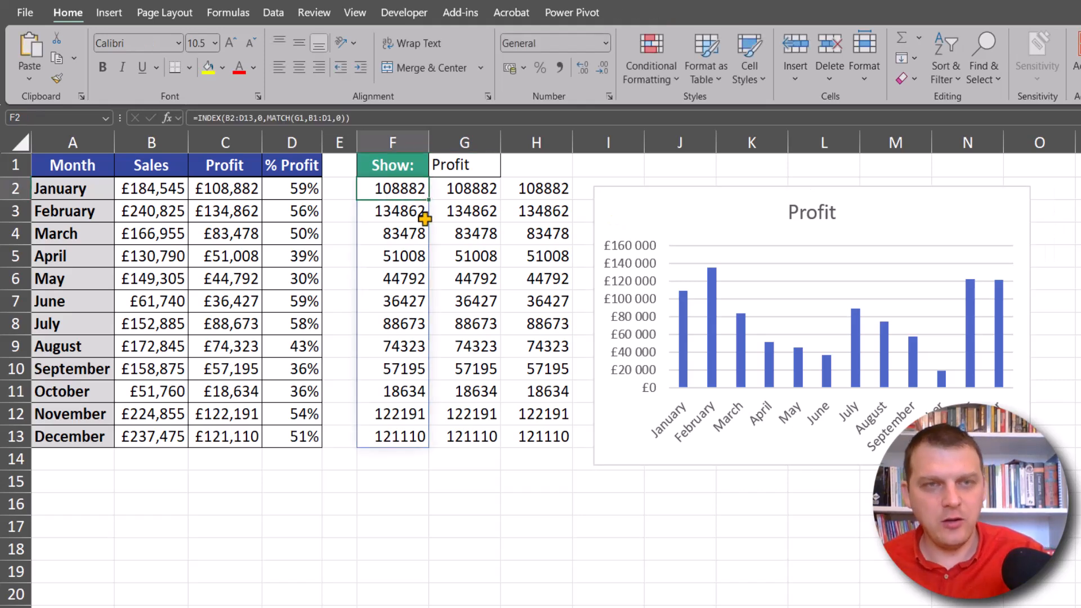
pyautogui.press('F2')
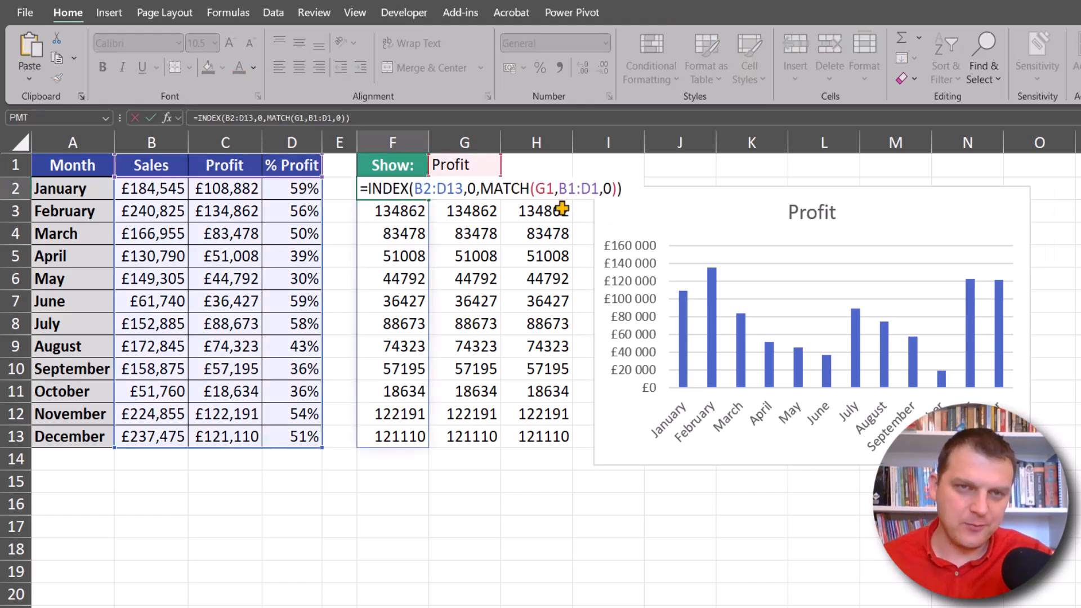
pyautogui.press('Escape')
pyautogui.doubleClick(550, 186)
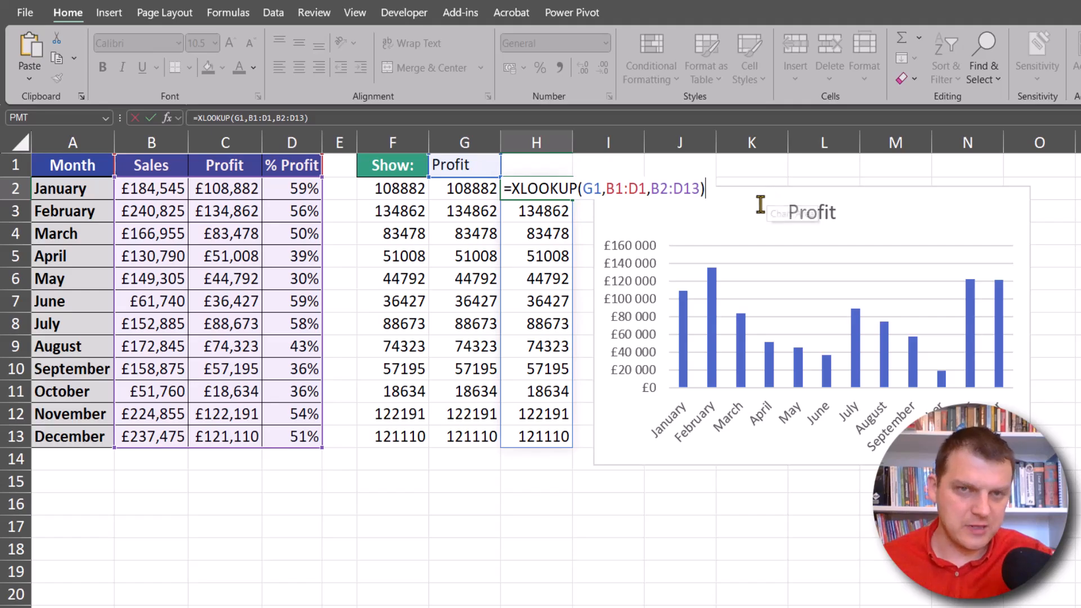